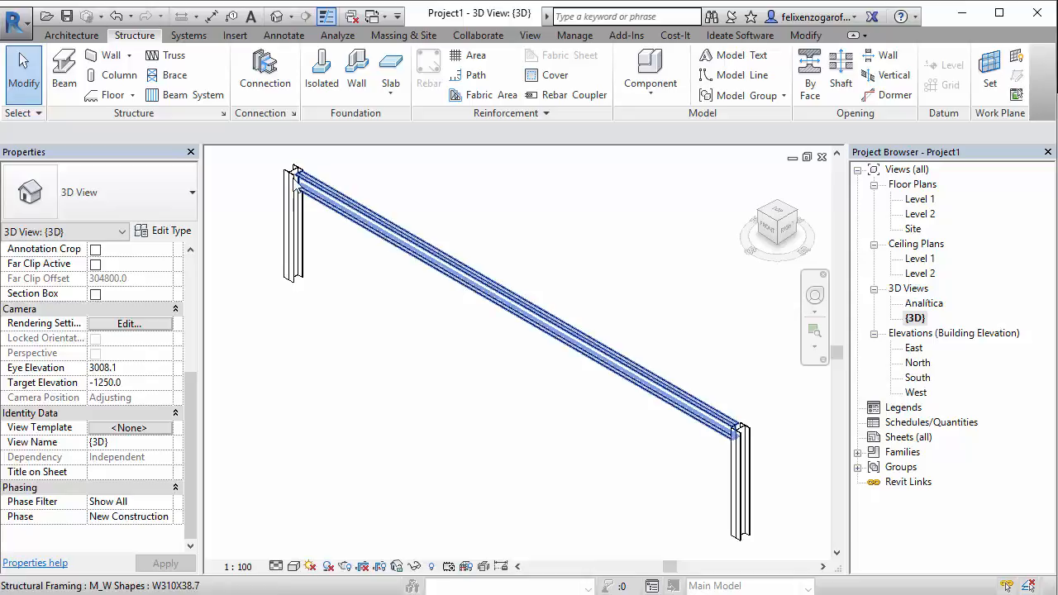
- Inspect the Analytical Beams properties of the W310X38.7 beam spanning the two columns
left_click(478, 269)
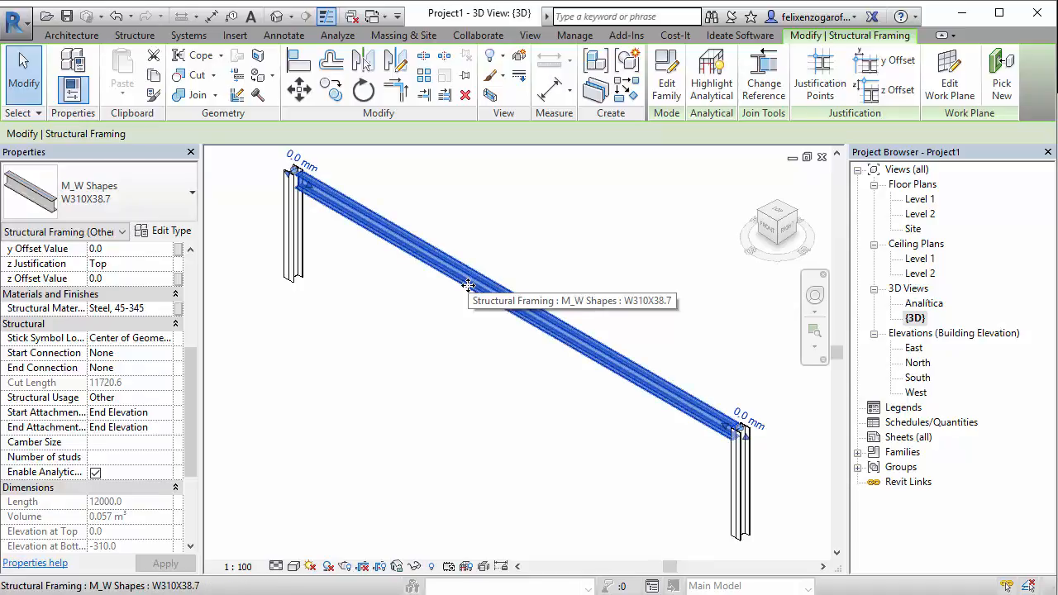
left_click(114, 232)
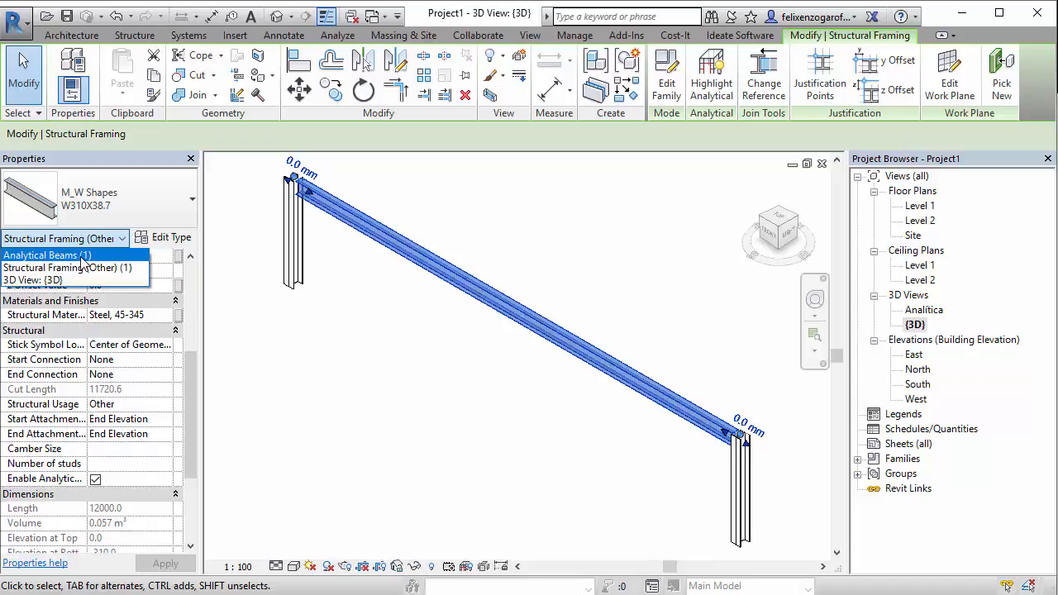
left_click(83, 260)
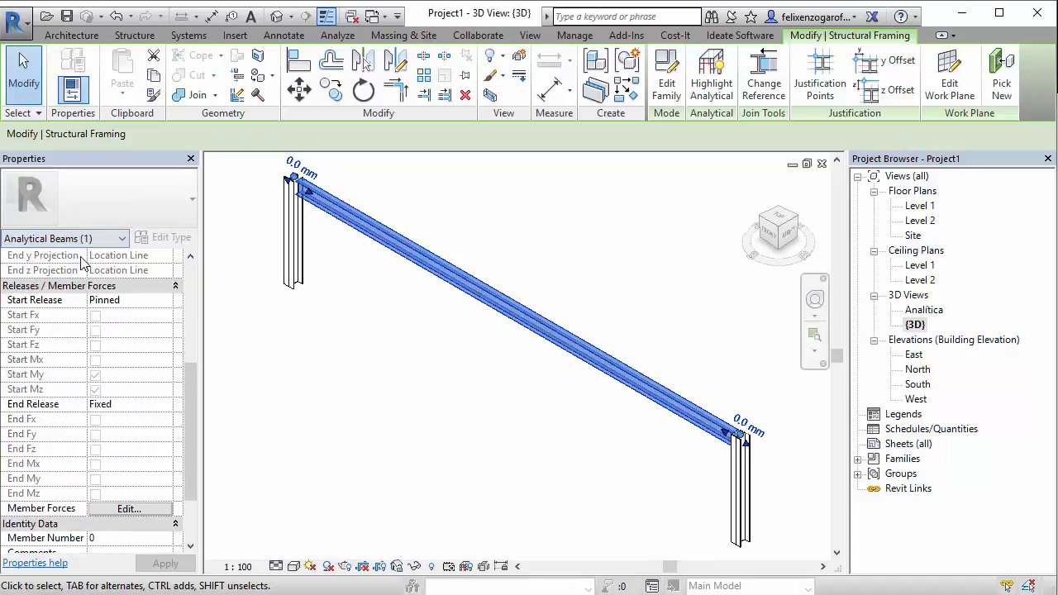
left_click(248, 369)
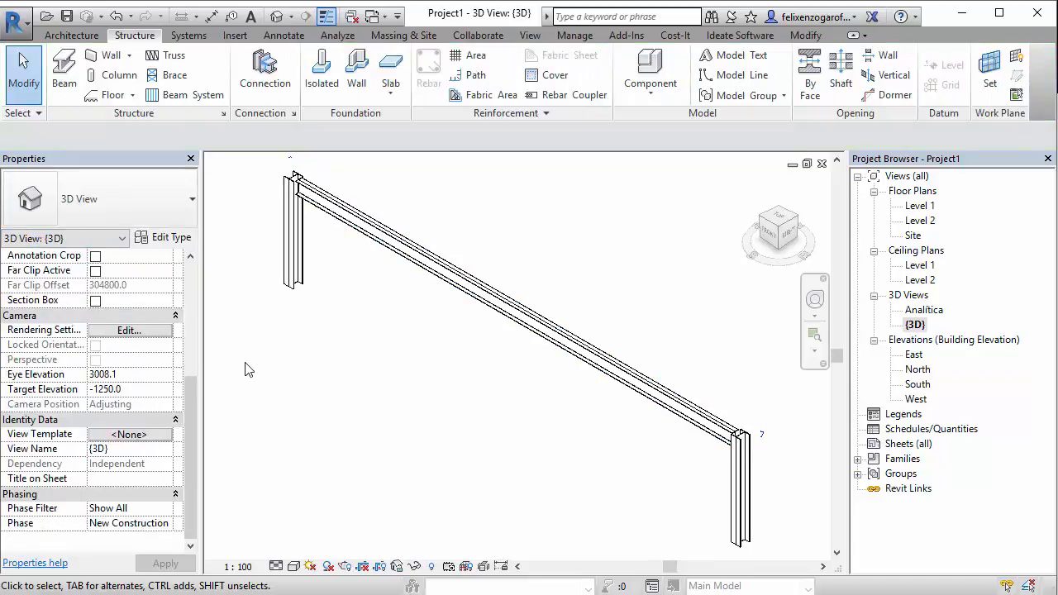
- Open the Analítica 3D view and review the analytical beam's properties, from its releases up to its analytical model settings
double_click(924, 311)
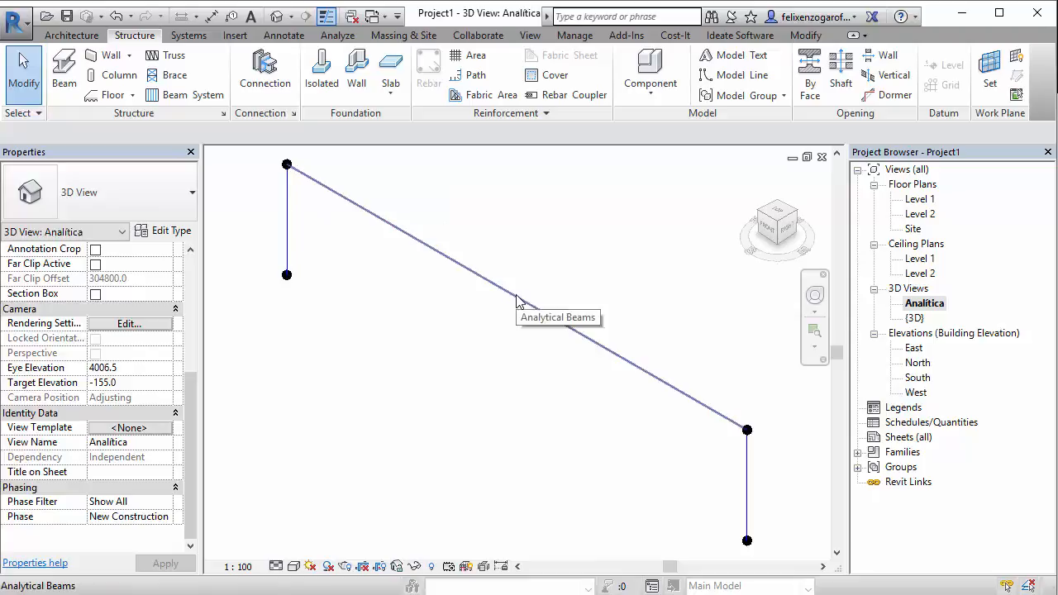
left_click(417, 241)
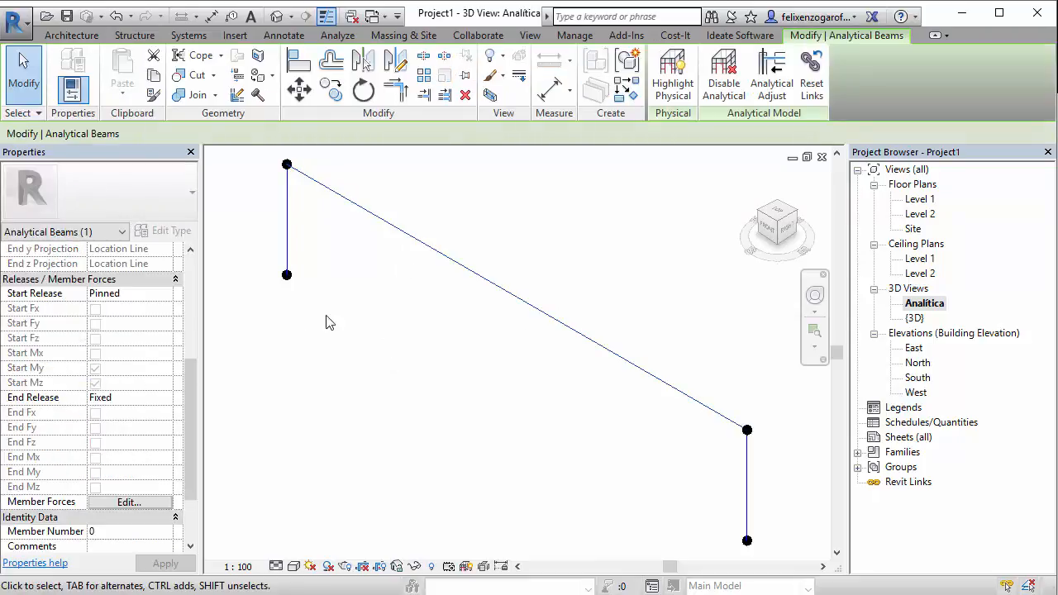
left_click_drag(192, 379, 200, 269)
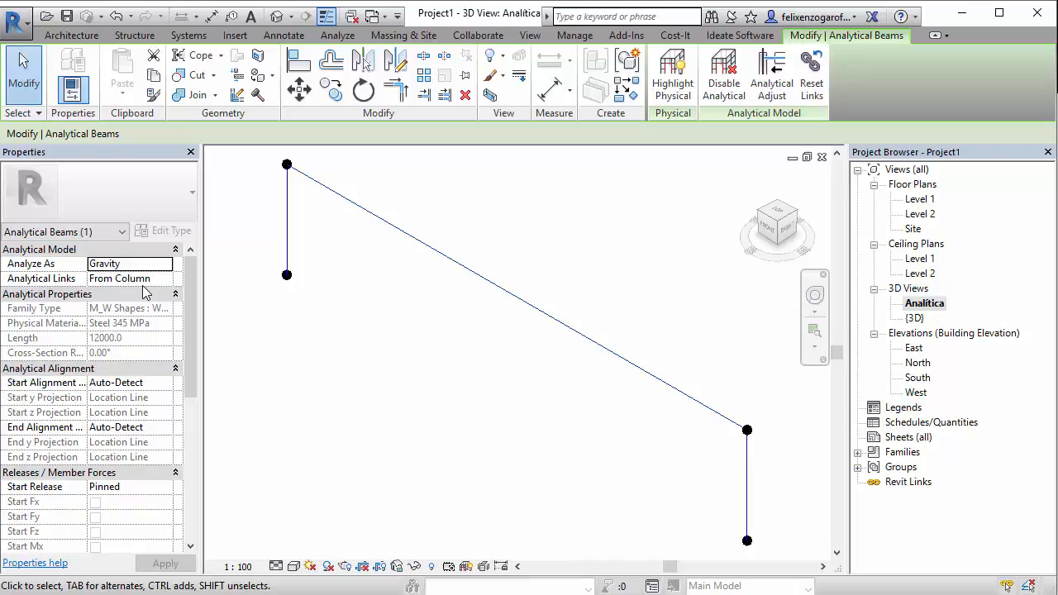
- Compare the analytical properties of the column and the beam that meet at the upper node
scroll(340, 282, "up", 3)
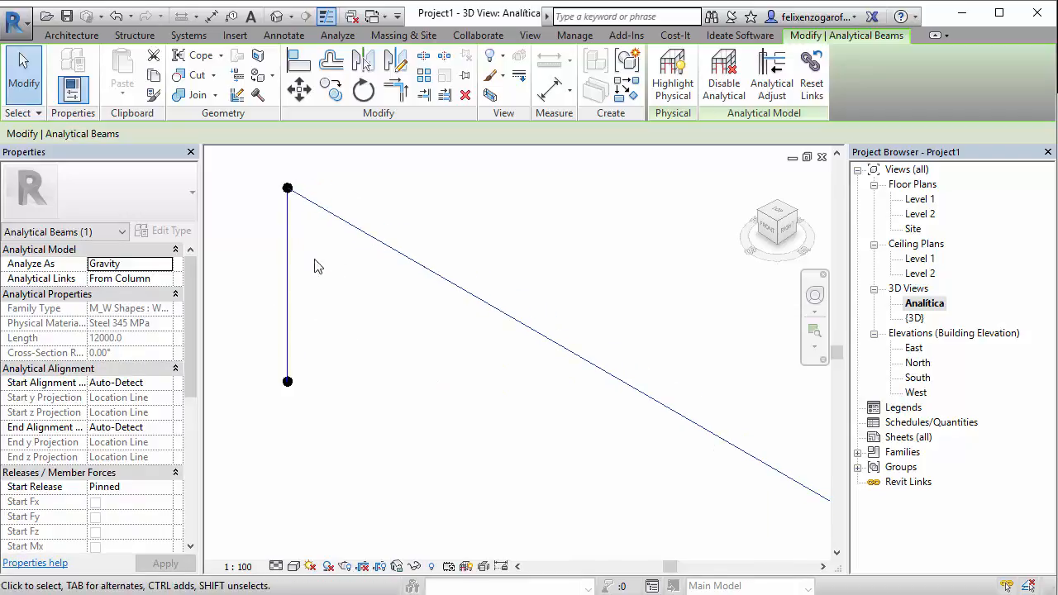
left_click(288, 258)
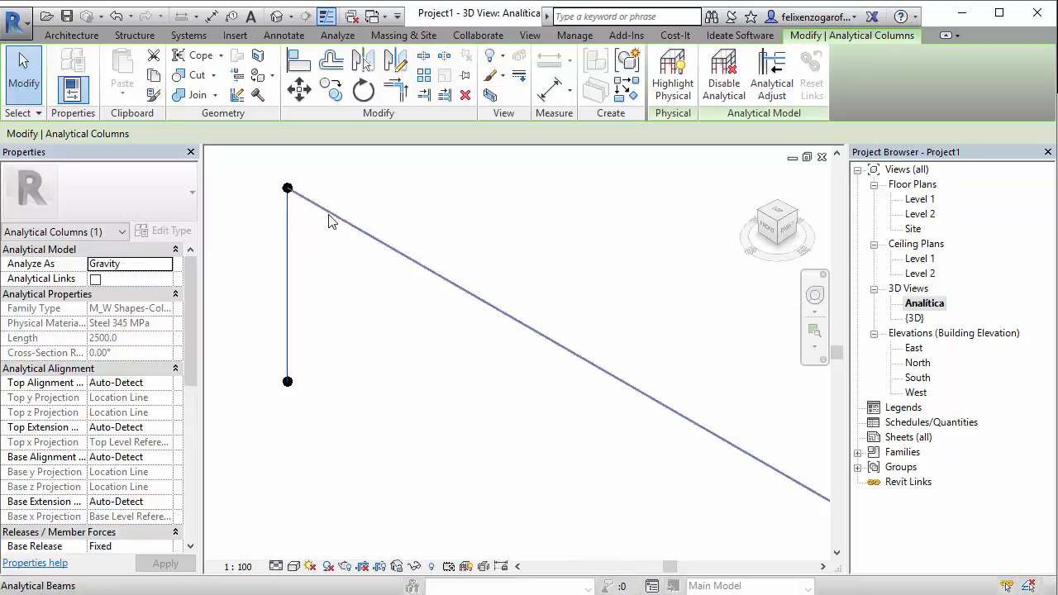
left_click(291, 193)
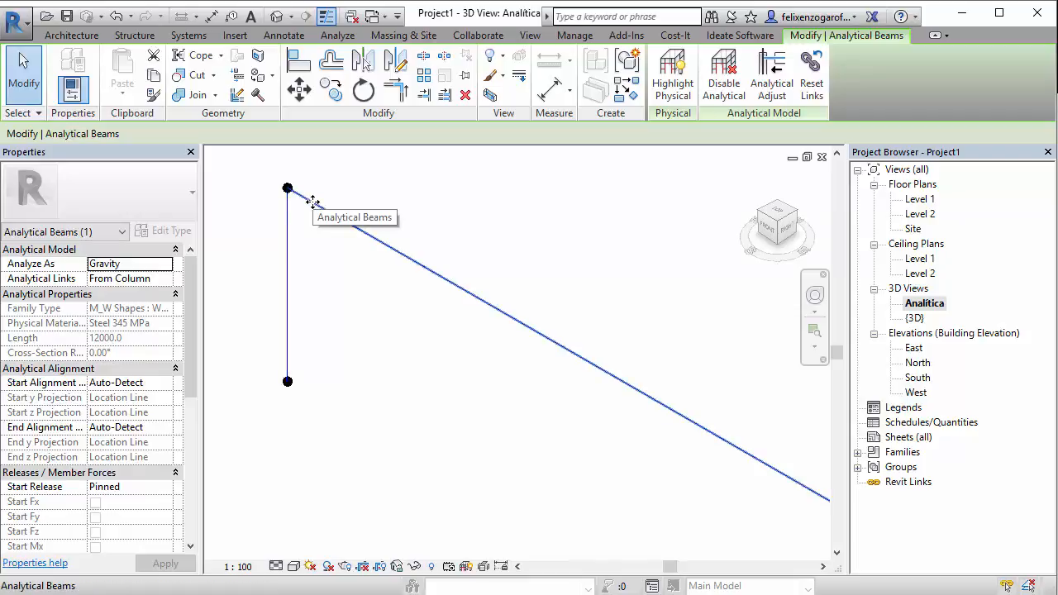
left_click(288, 235)
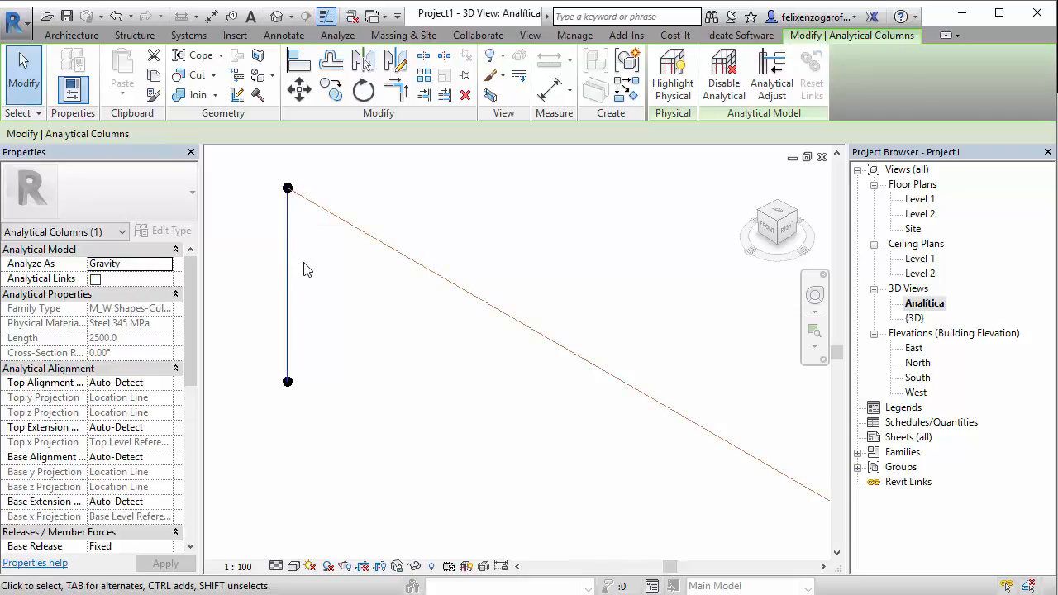
scroll(313, 365, "down", 4)
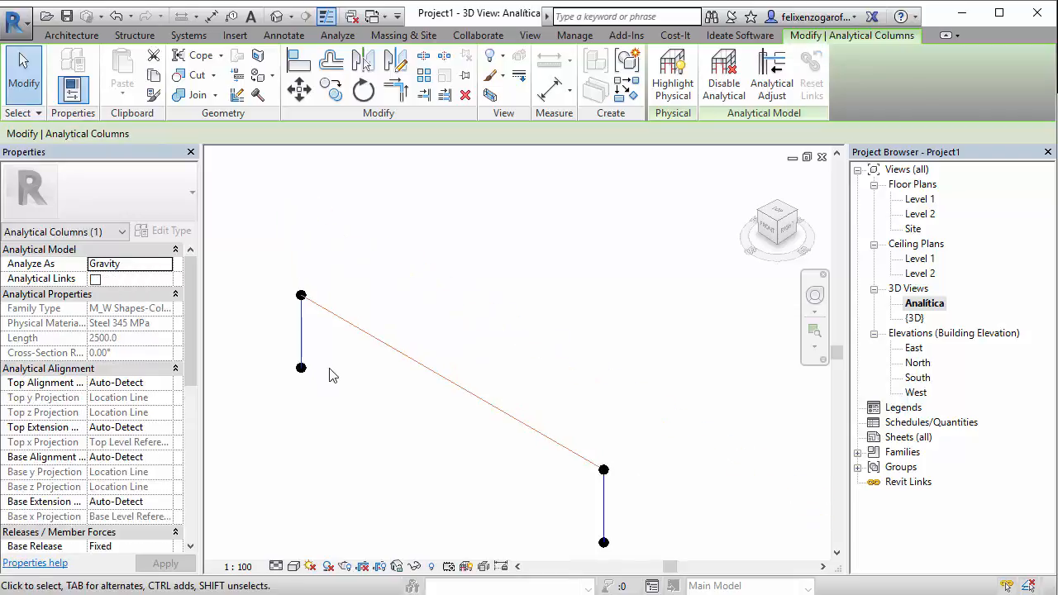
middle_click_drag(333, 373, 316, 289)
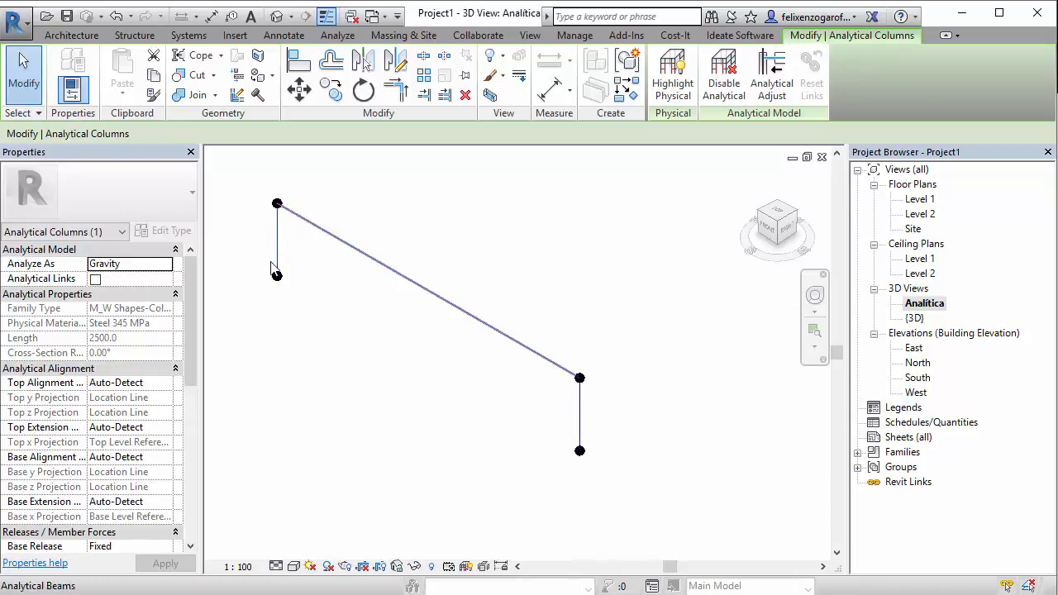
key("Escape")
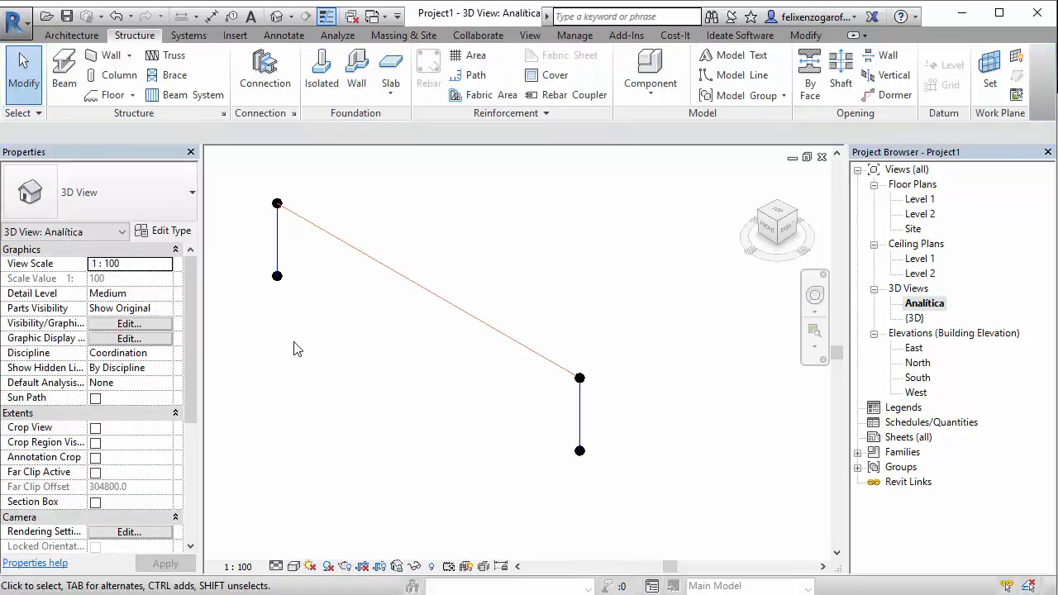
- Set the analytical beam's start release to Fixed
left_click(346, 243)
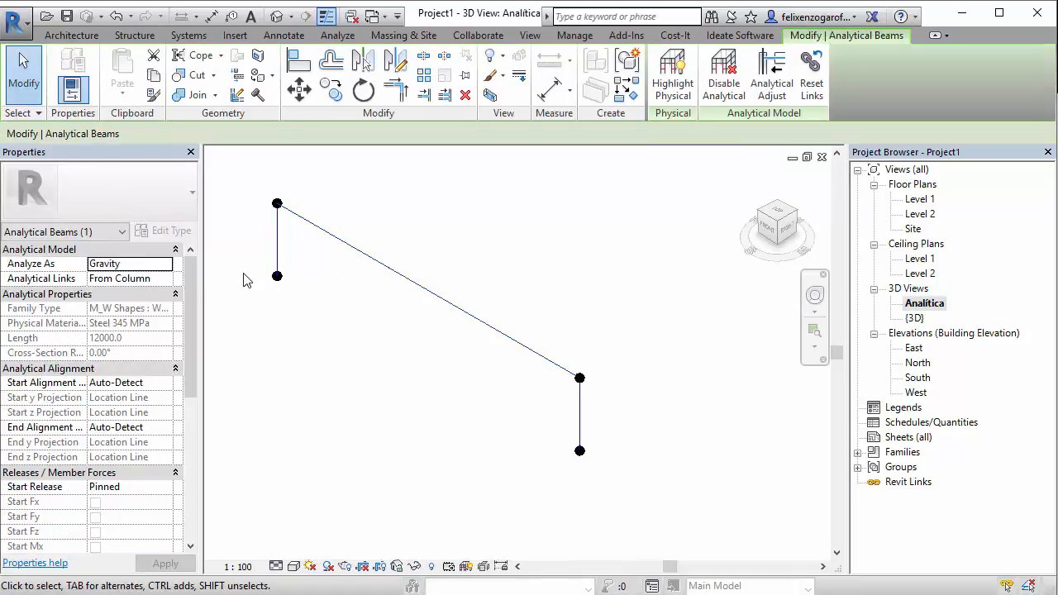
left_click_drag(191, 294, 212, 397)
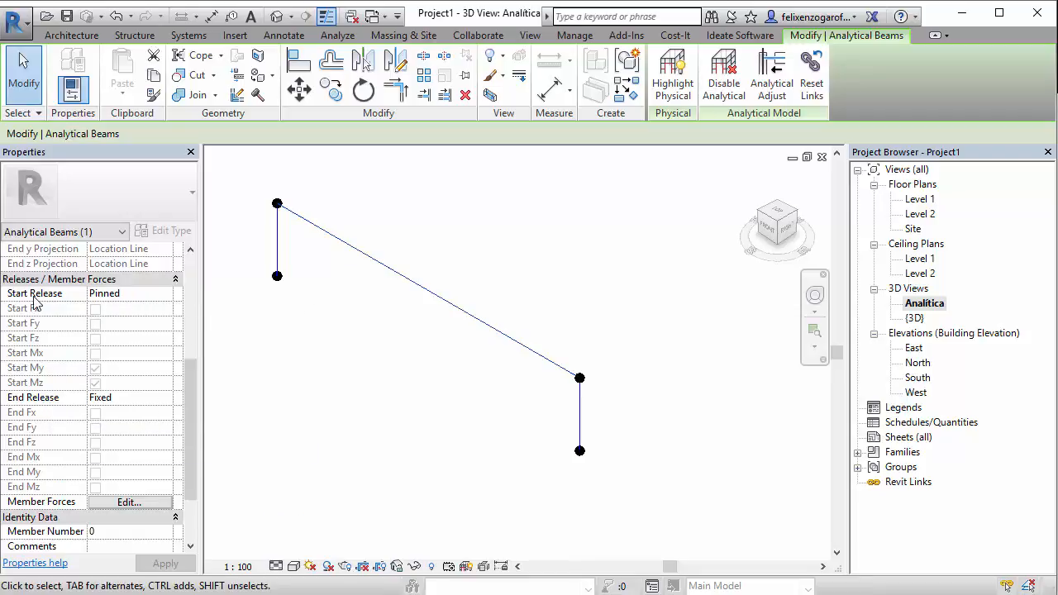
left_click(123, 303)
left_click(122, 303)
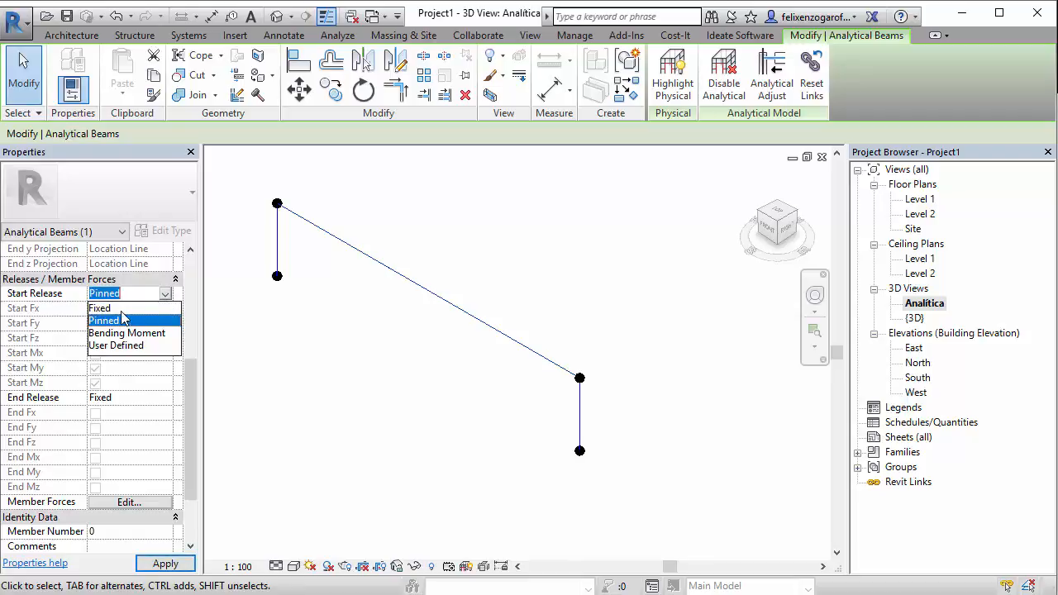
left_click(116, 308)
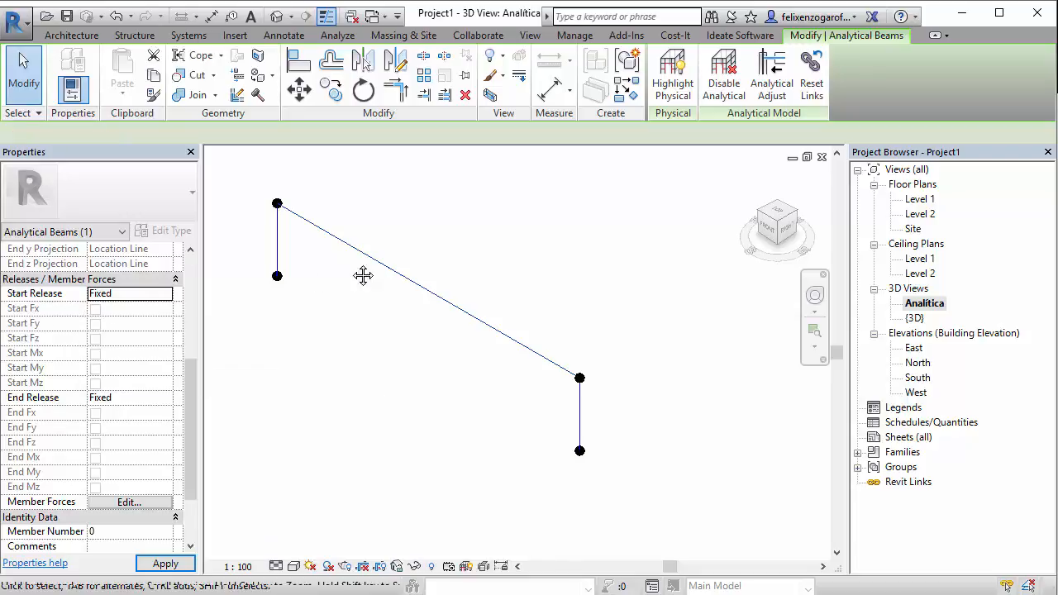
- Change the analytical beam's start release to Pinned
scroll(359, 286, "up", 5)
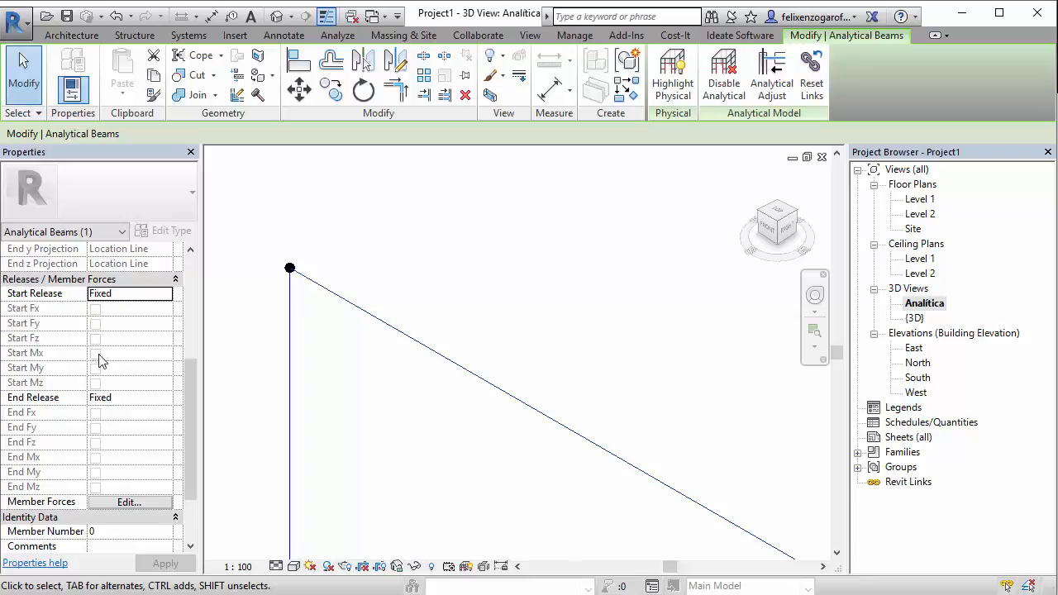
left_click(166, 295)
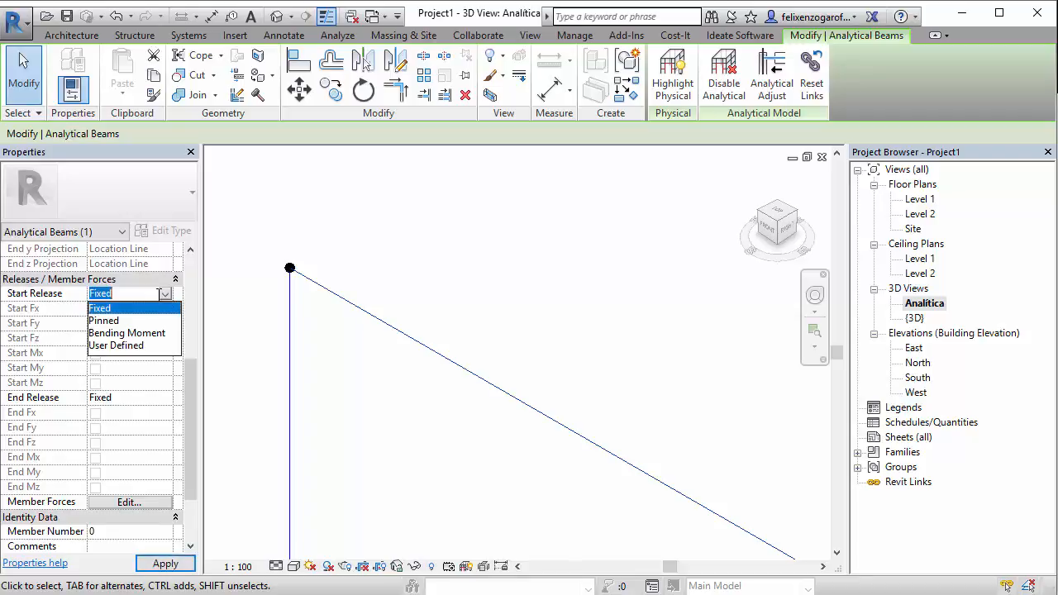
left_click(132, 322)
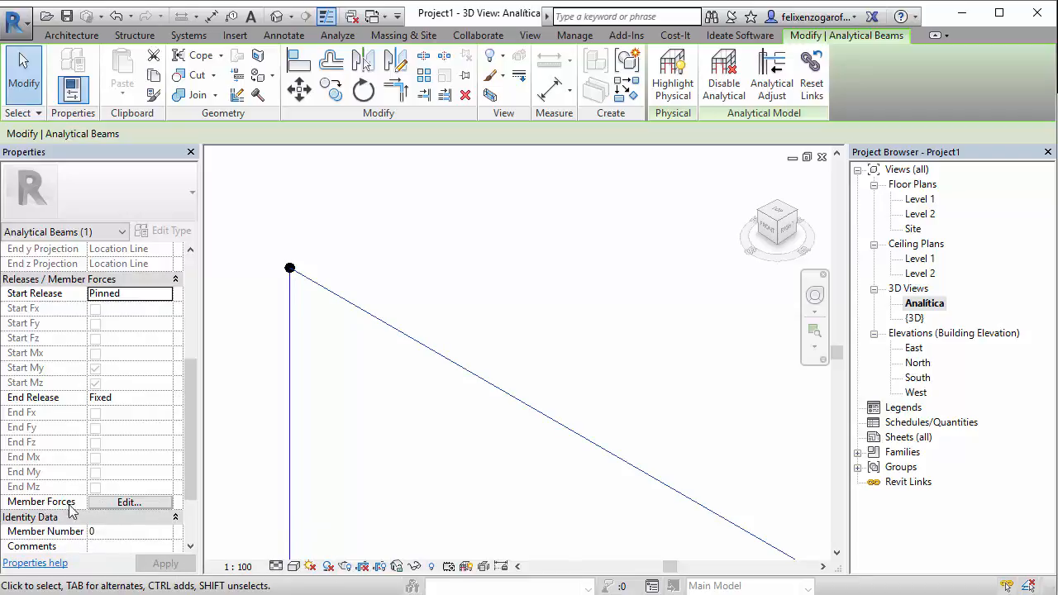
- Review the beam's member end forces, try the help on member forces, and leave the forces unedited
left_click(128, 502)
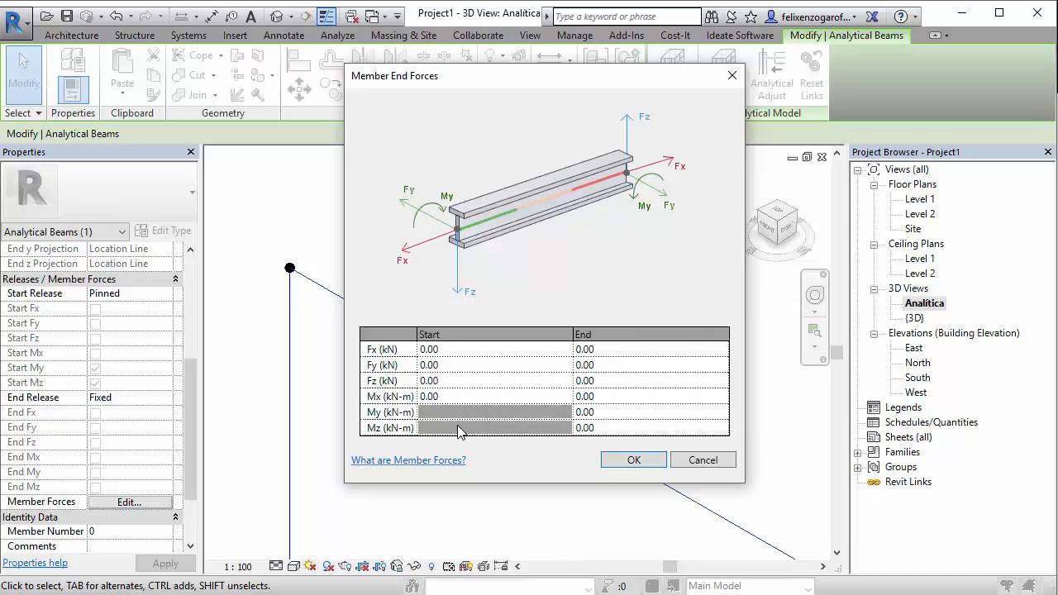
left_click(431, 461)
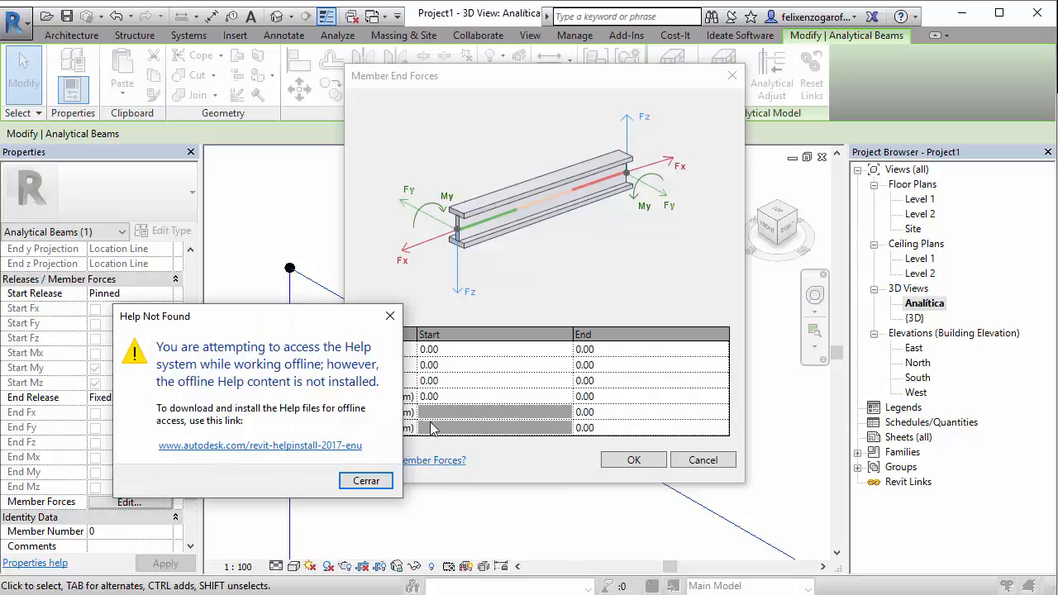
left_click(389, 316)
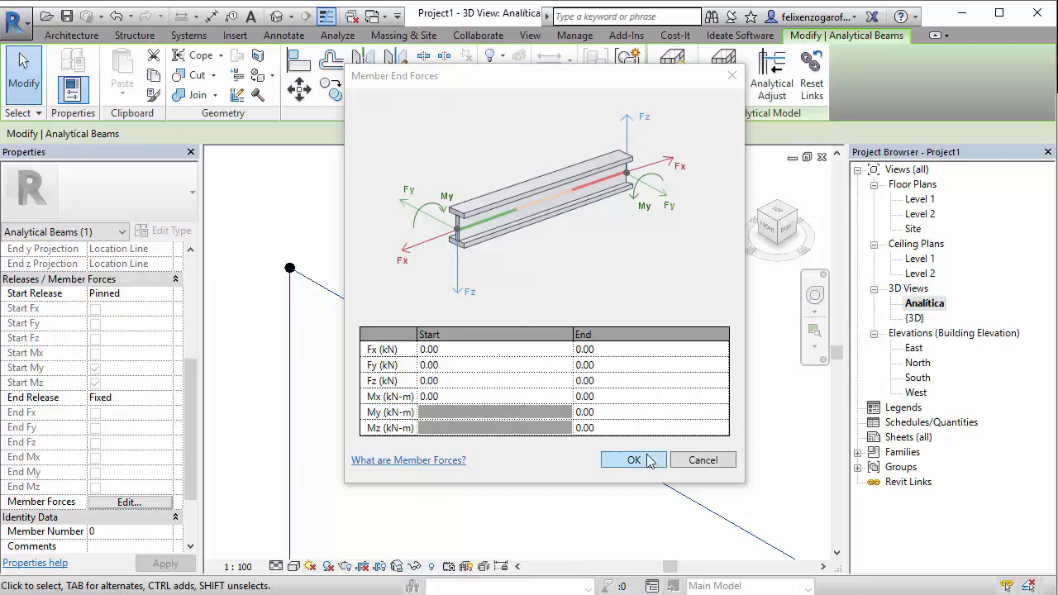
left_click(703, 465)
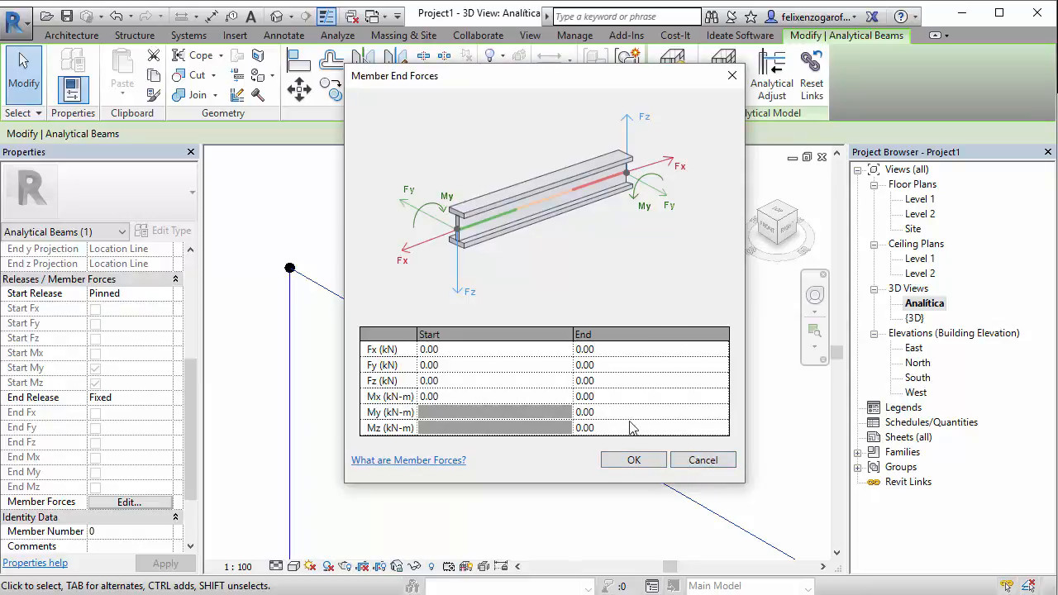
key("Escape")
left_click(732, 75)
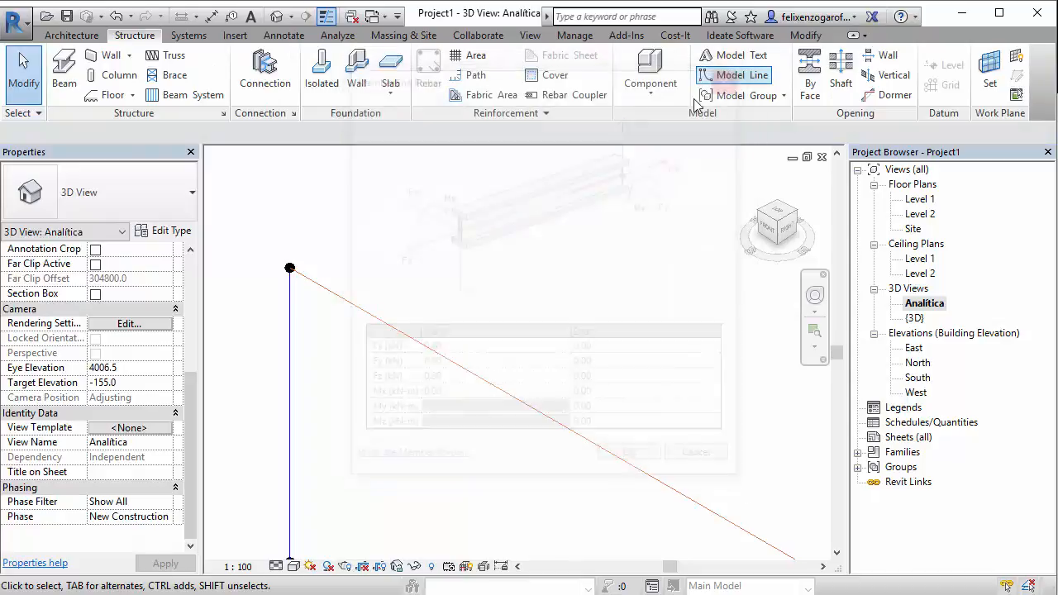
- Select the analytical beam again and apply a Fixed start release to it
left_click(404, 330)
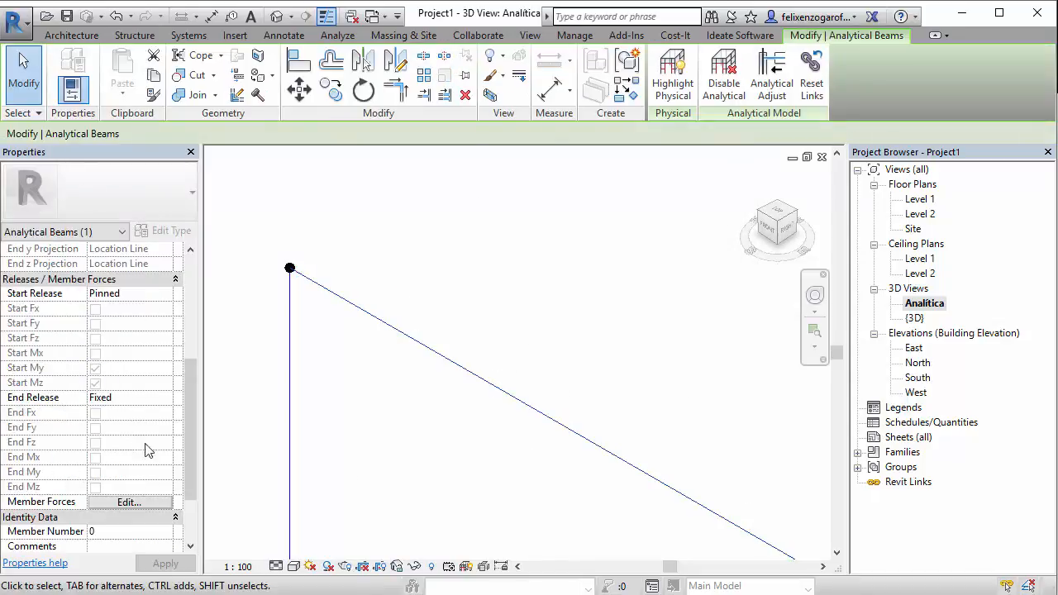
left_click(149, 293)
left_click(165, 294)
left_click(100, 308)
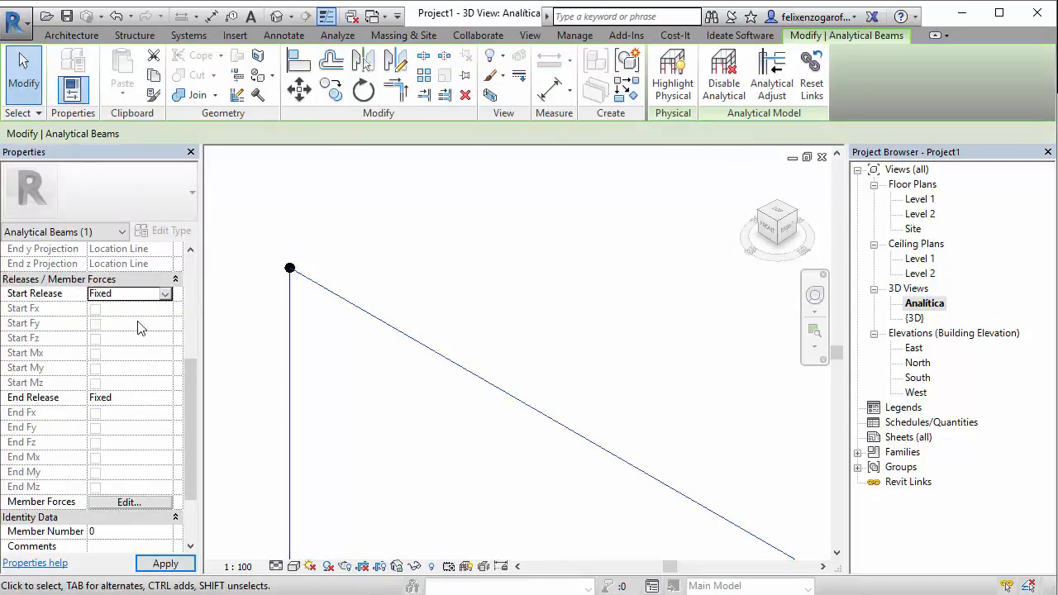
left_click(166, 563)
- Examine the beam's member end forces, including the start My moment, and cancel without editing
left_click(133, 503)
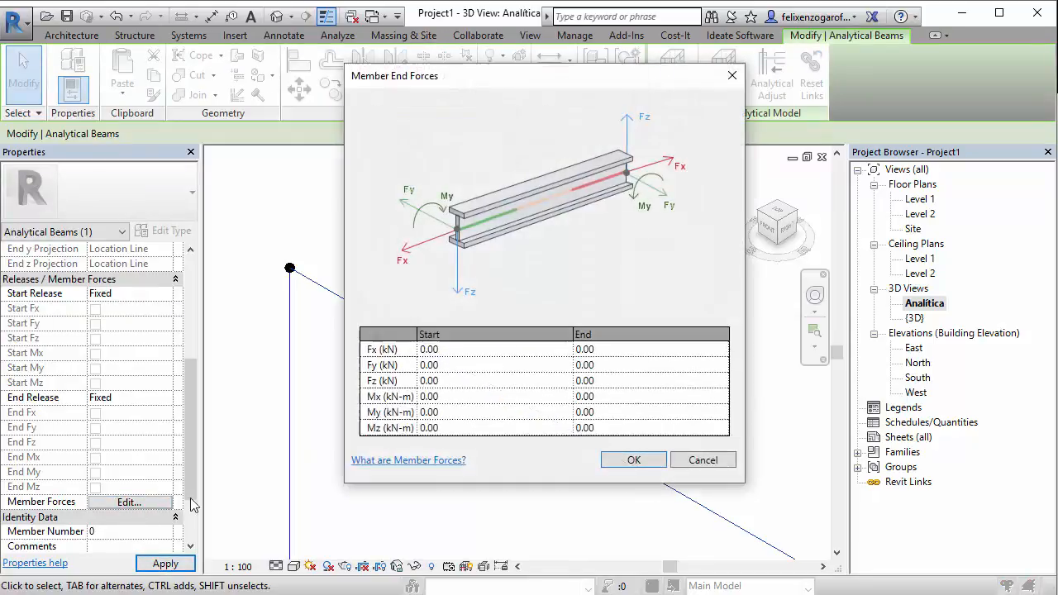
left_click(425, 412)
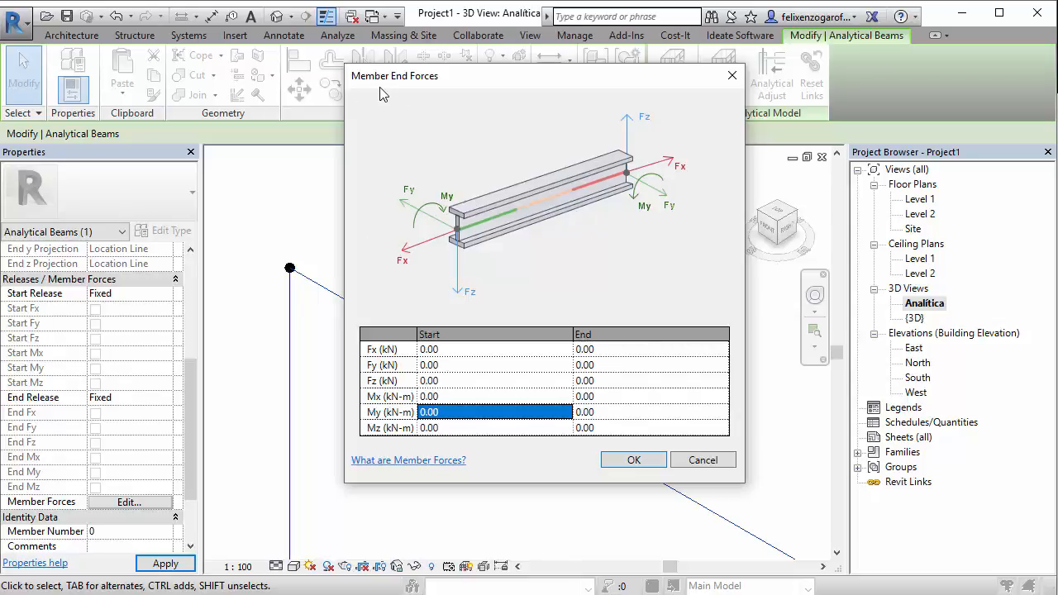
left_click_drag(399, 82, 454, 78)
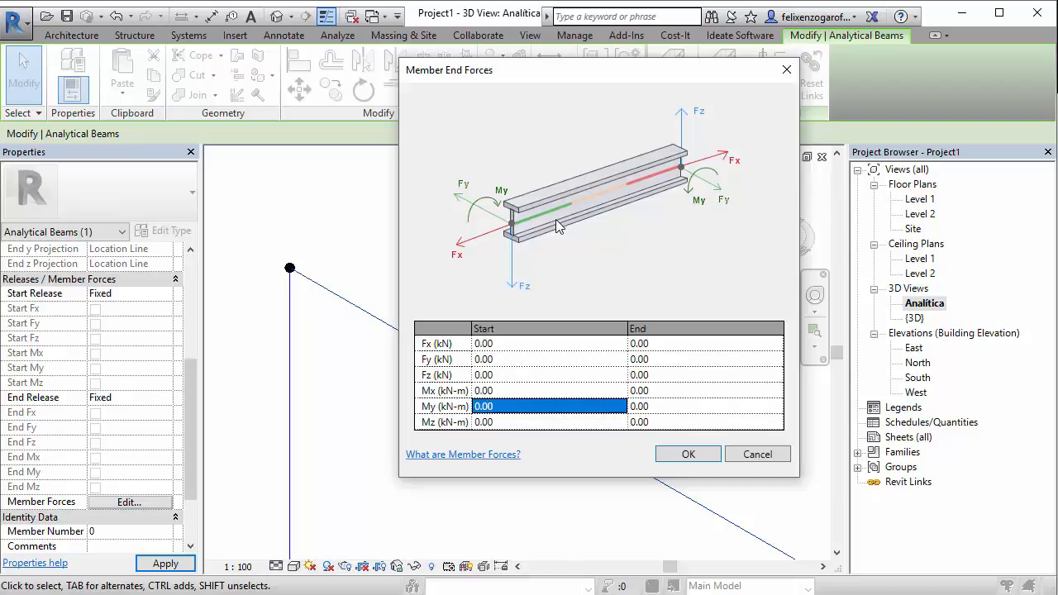
left_click(756, 455)
- Place Fixed point boundary conditions at the bases of both analytical columns and inspect the left column's support
scroll(510, 281, "down", 3)
middle_click_drag(510, 282, 419, 189)
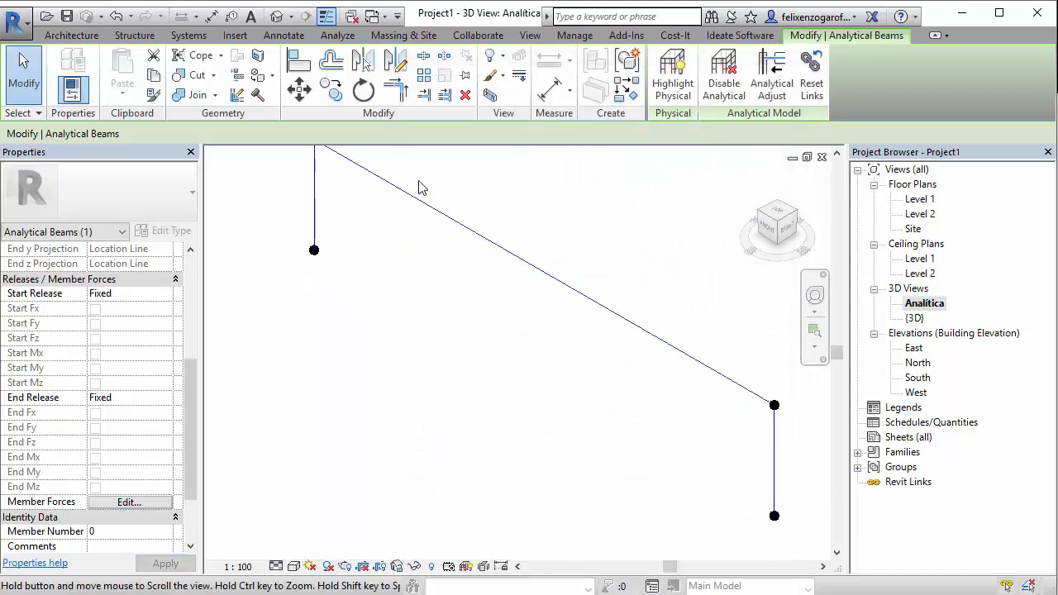
scroll(438, 260, "down", 2)
middle_click_drag(437, 260, 416, 302)
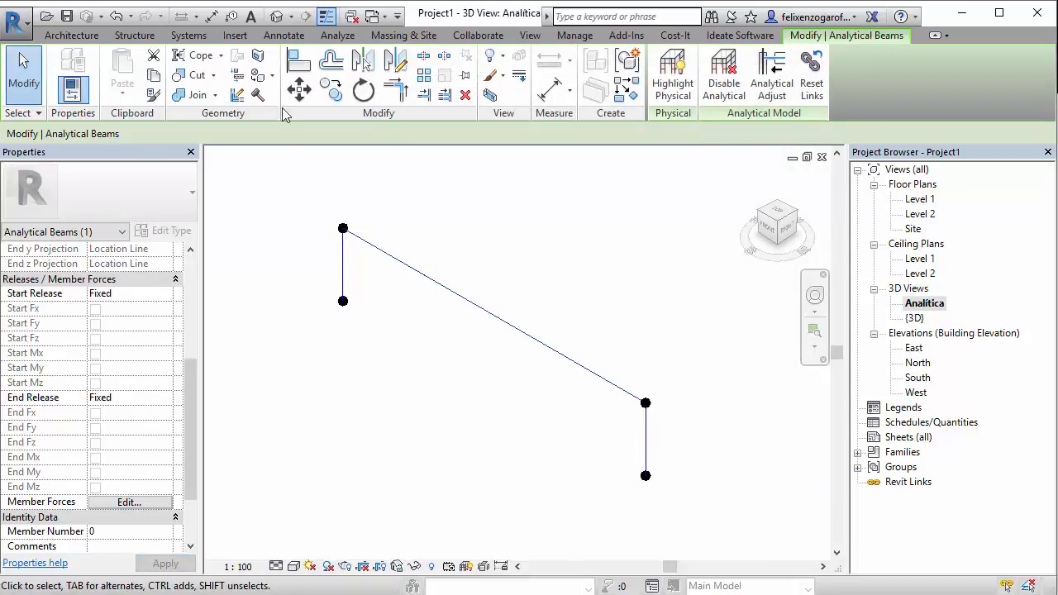
left_click(337, 35)
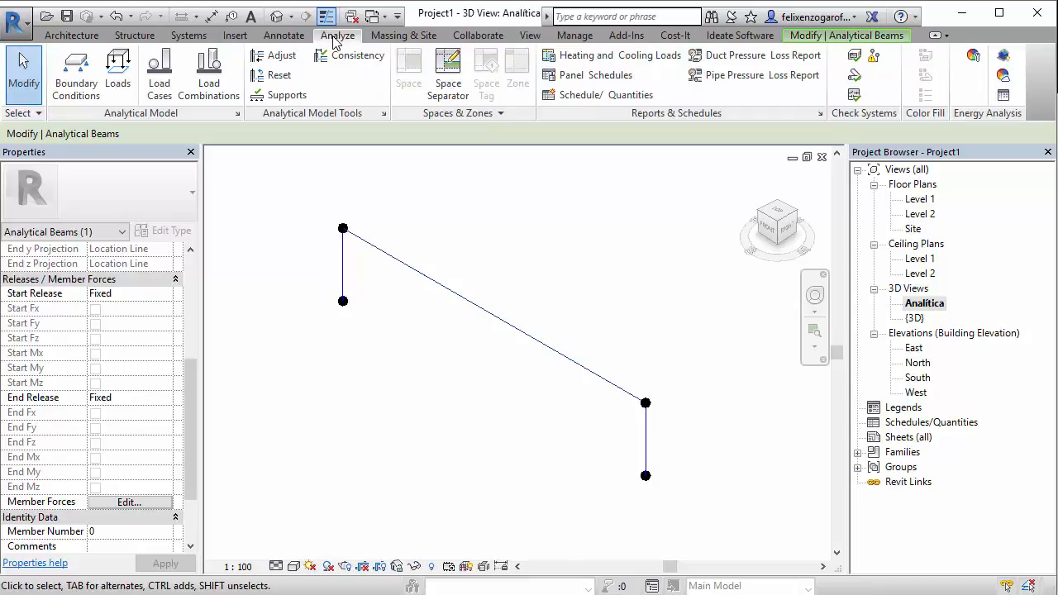
left_click(82, 80)
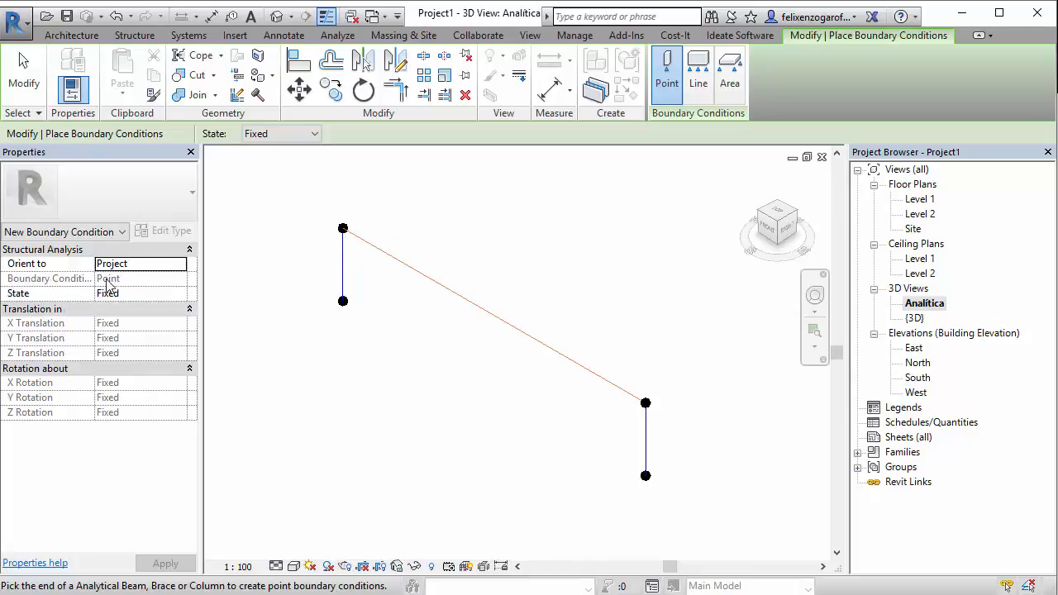
left_click(343, 302)
left_click(645, 476)
middle_click_drag(446, 409, 390, 353)
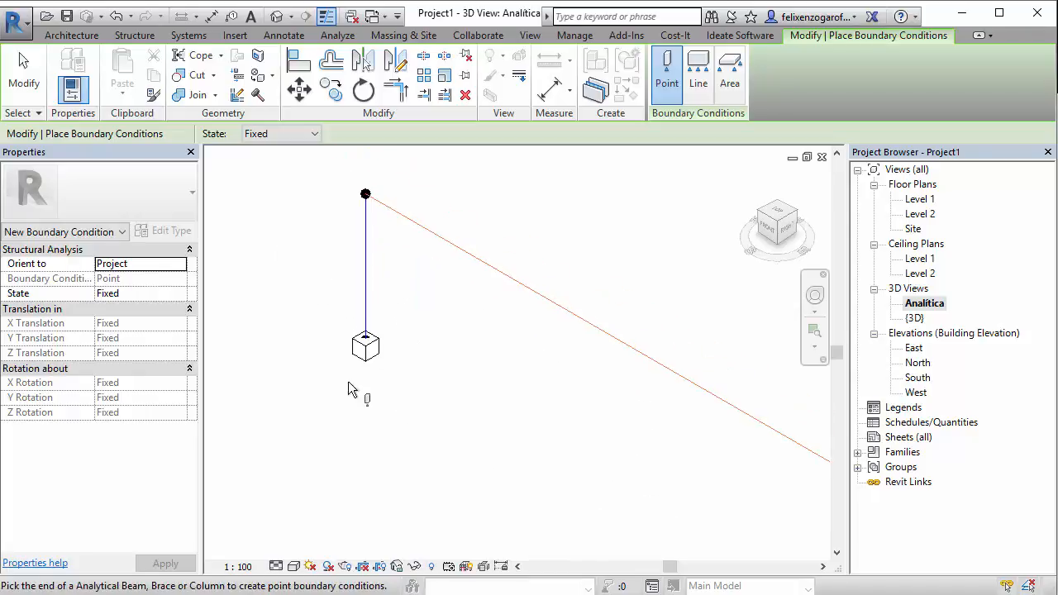
key("Escape")
key("Escape")
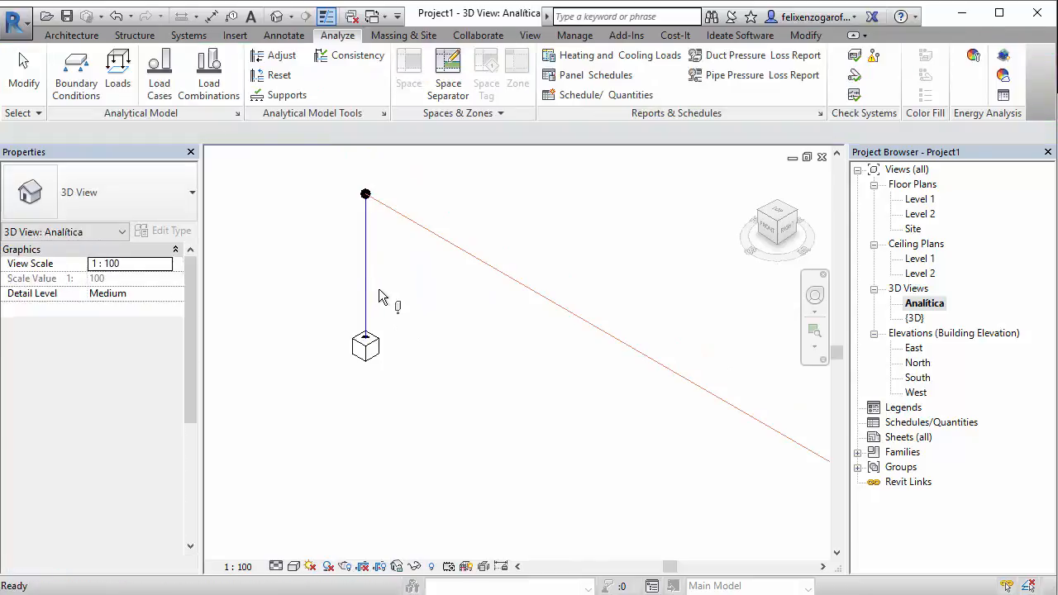
left_click(372, 347)
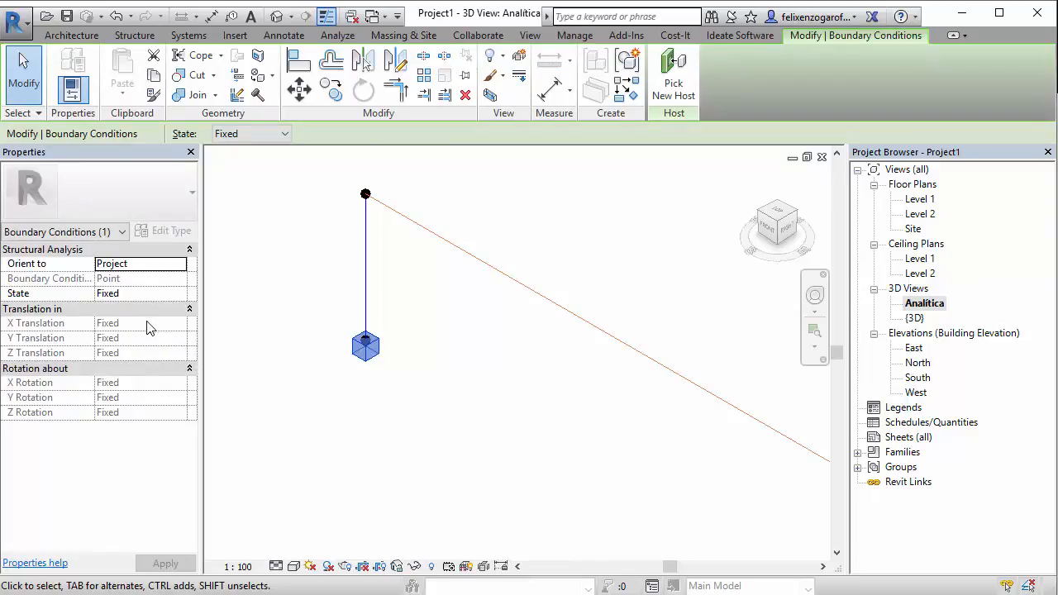
left_click(347, 414)
- Set the left analytical column's Base Release to User Defined
left_click(368, 266)
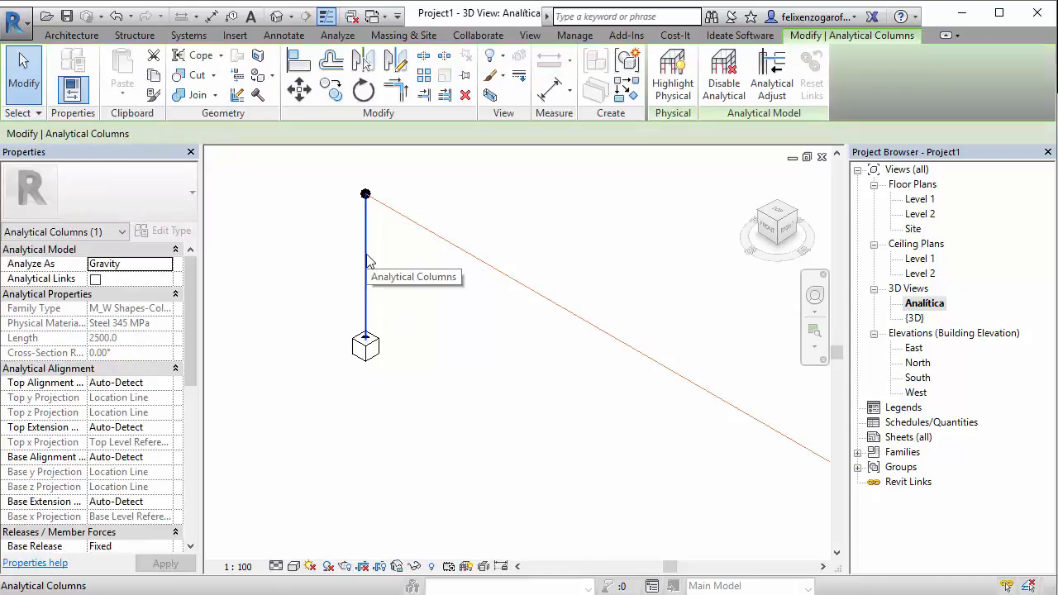
scroll(197, 335, "down", 1)
scroll(197, 372, "down", 5)
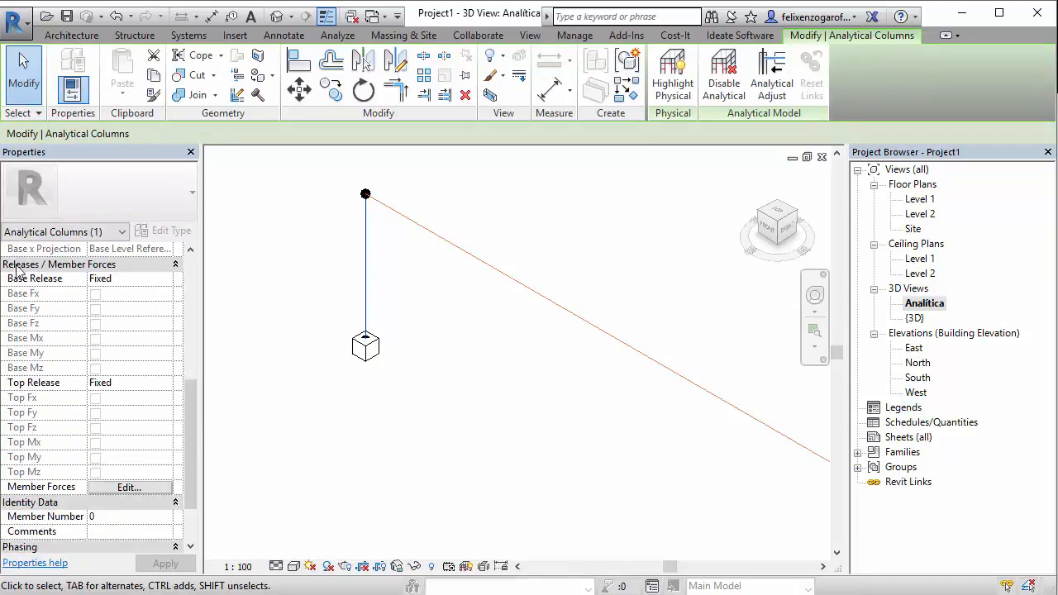
left_click(113, 280)
left_click(164, 279)
left_click(128, 331)
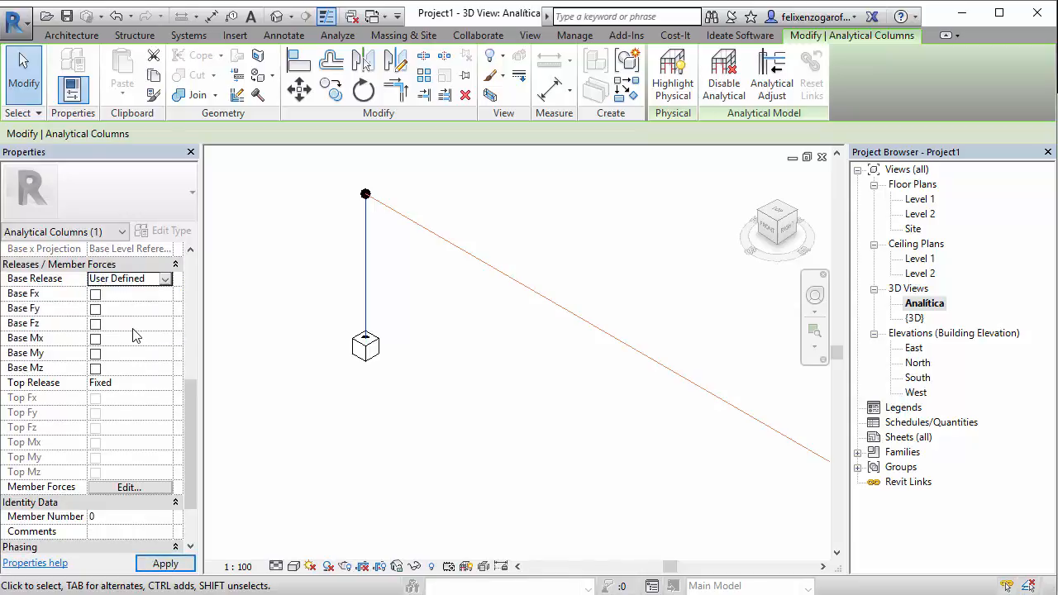
- Enable all six base releases of the left column: Fx, Fy, Fz, Mx, My and Mz
left_click(95, 294)
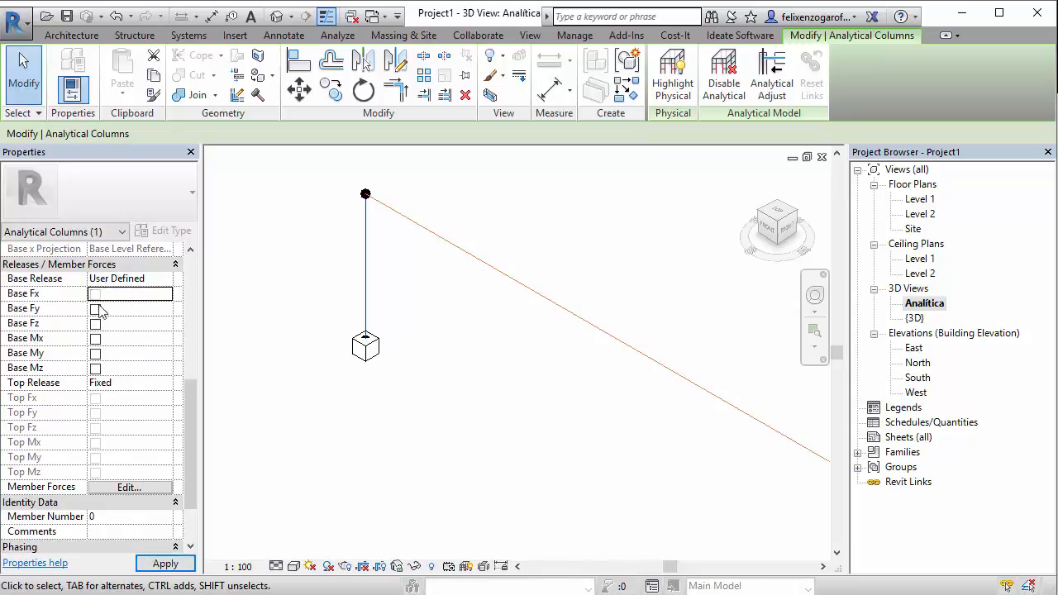
left_click(95, 309)
left_click(95, 324)
left_click(95, 339)
left_click(95, 354)
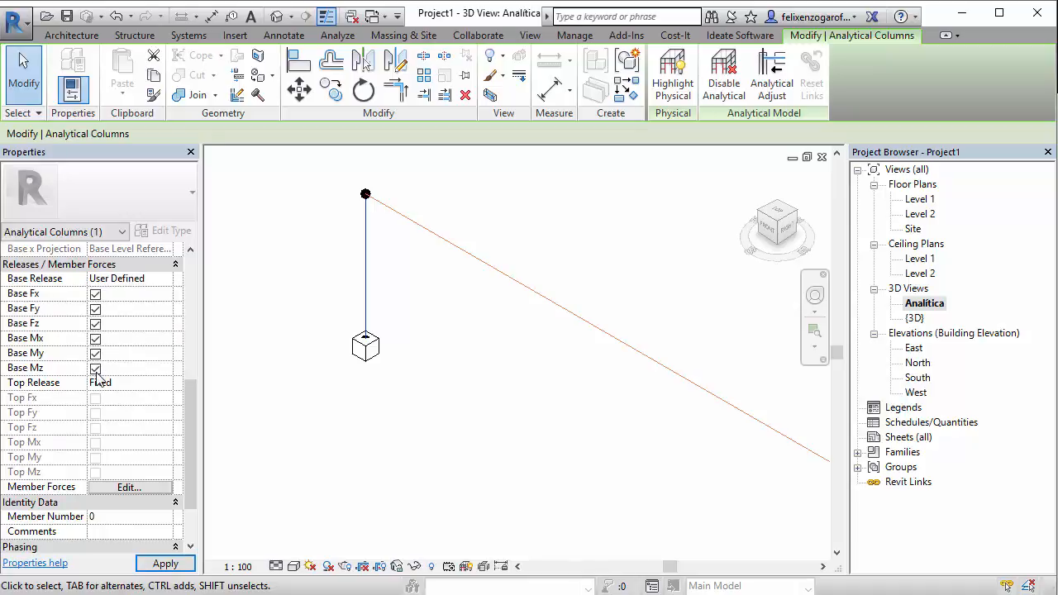
left_click(95, 368)
- Compare the left support's translation and rotation settings with the base releases of its analytical column
left_click(366, 349)
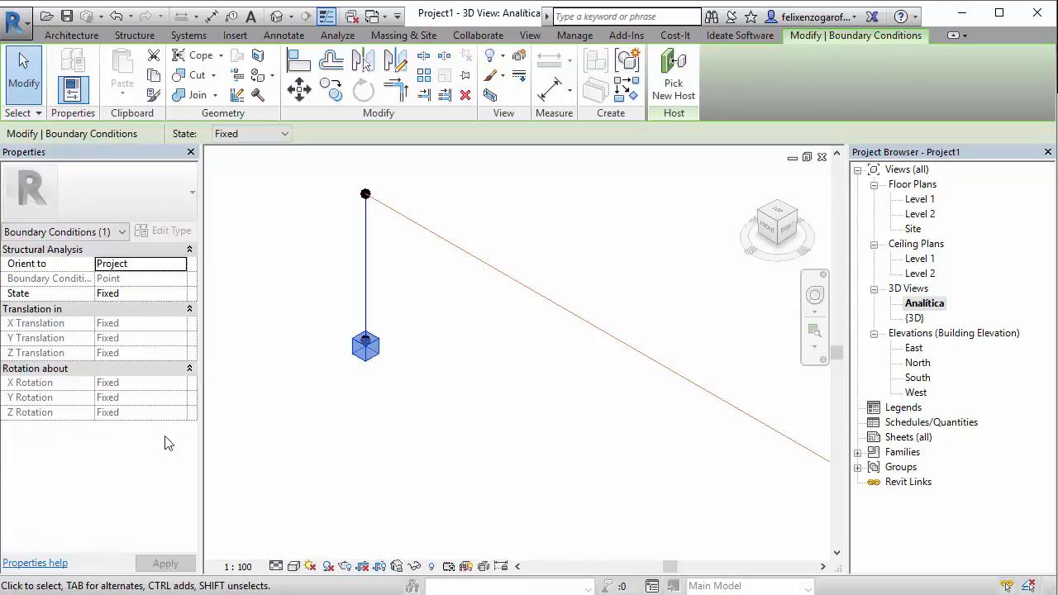
left_click(366, 272)
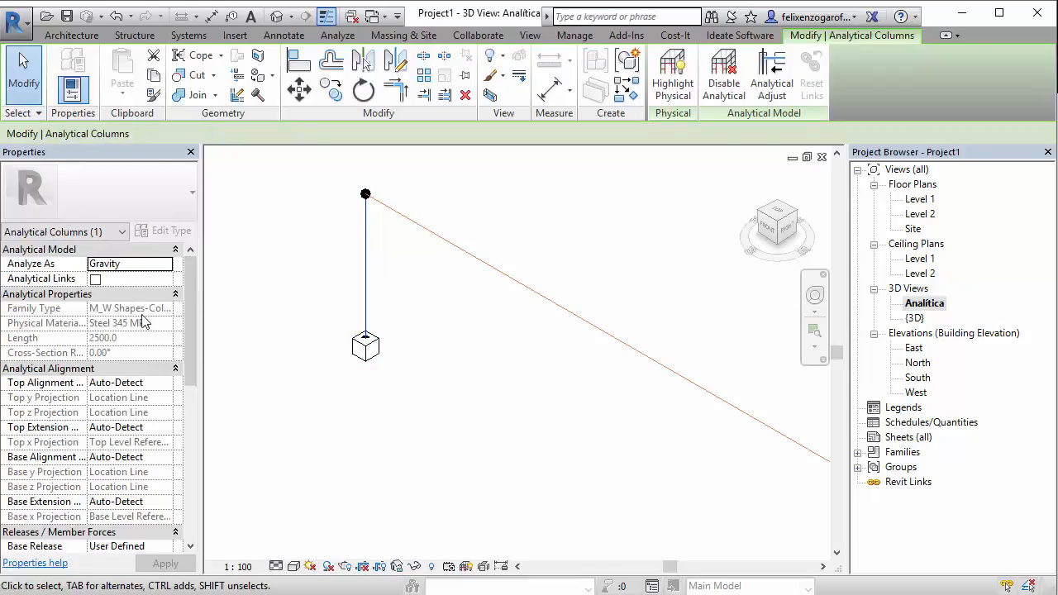
left_click(230, 324)
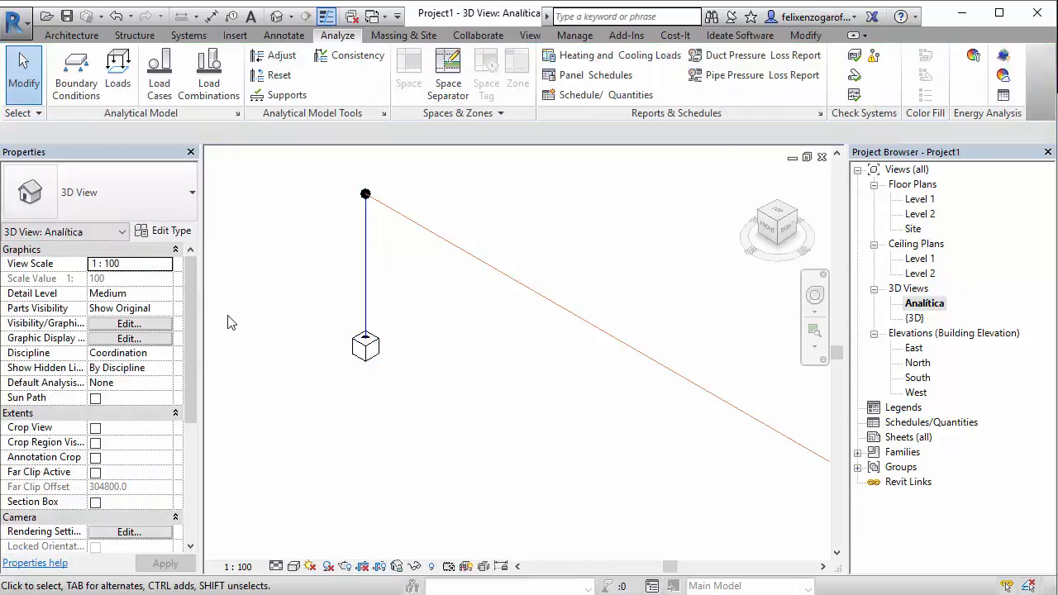
left_click(365, 264)
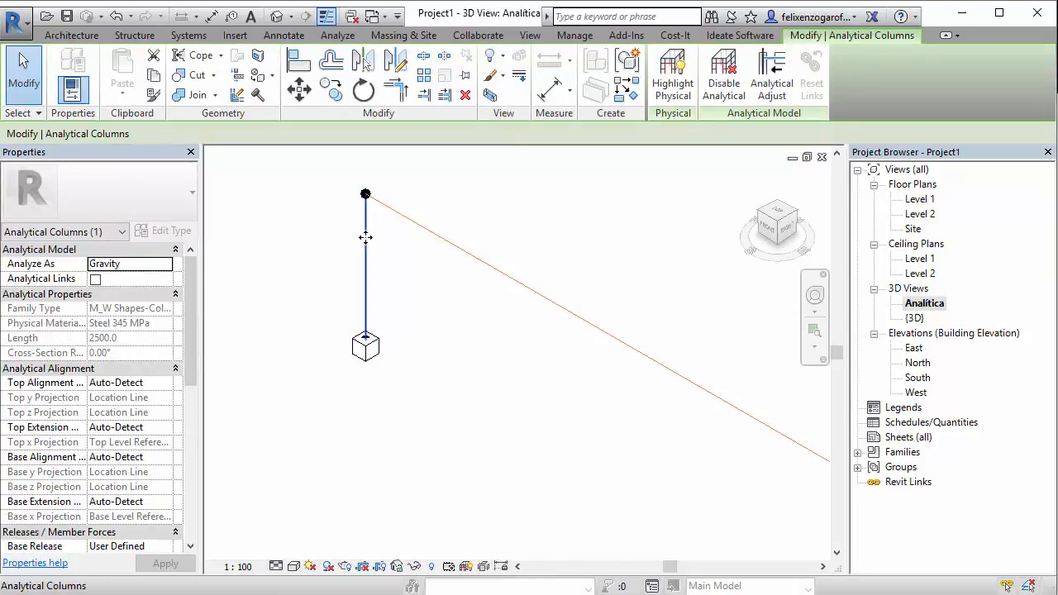
left_click_drag(191, 291, 191, 413)
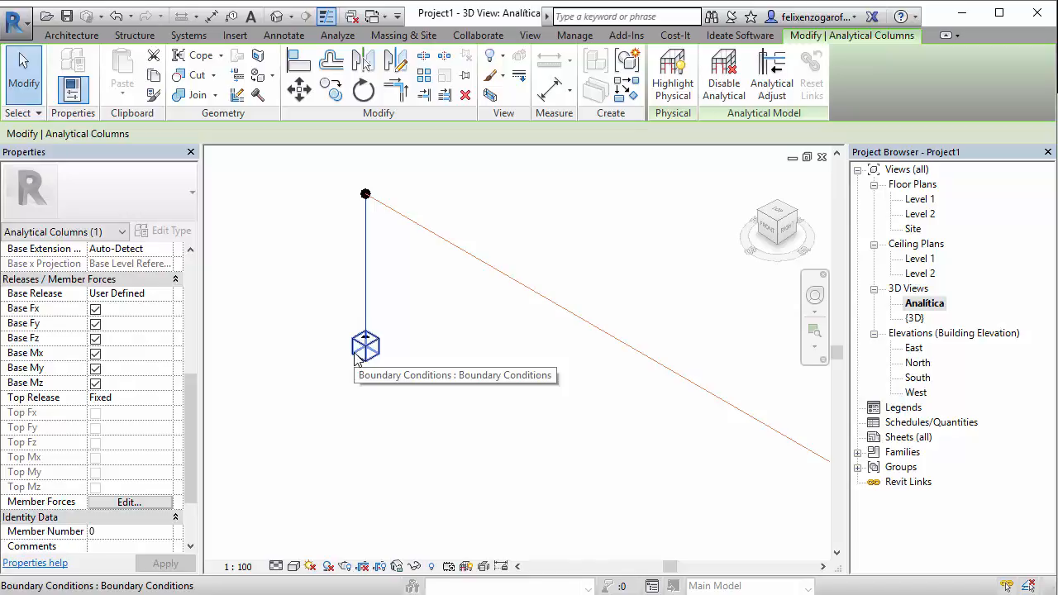
- Clear the left column's base releases for Mz, My, Mx, Fz, Fy and Fx
left_click(96, 384)
left_click(96, 369)
left_click(96, 353)
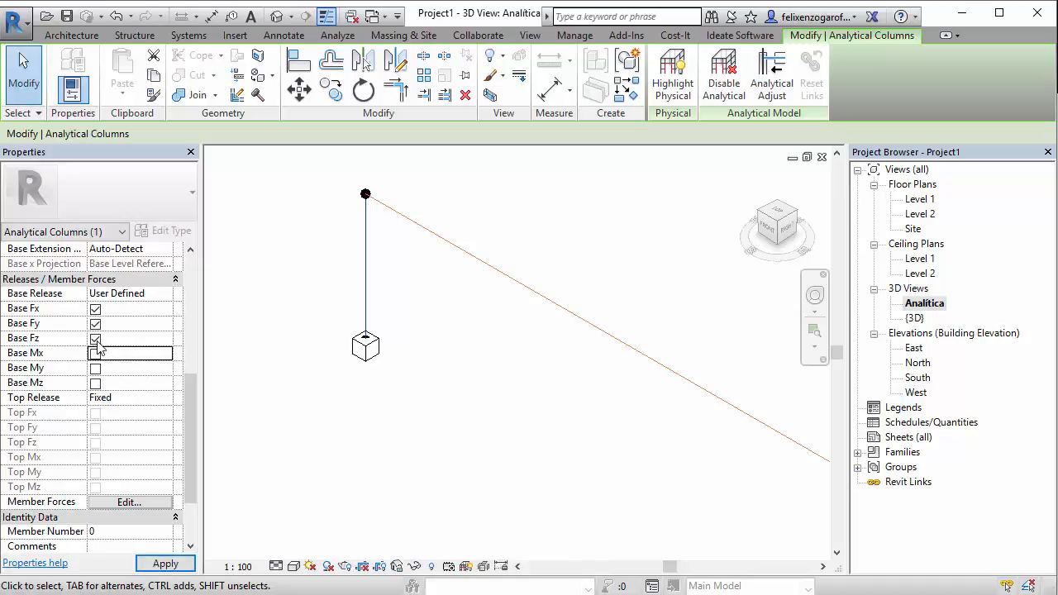
left_click(96, 339)
left_click(96, 324)
left_click(96, 309)
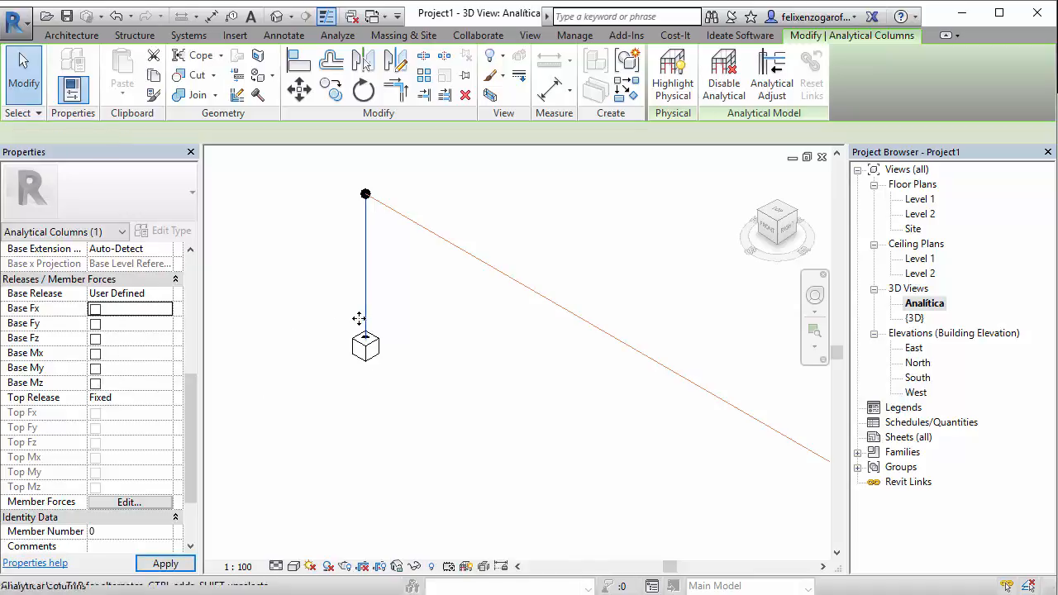
- Set the left analytical column's Base Release back to Fixed and deselect the column
left_click(168, 293)
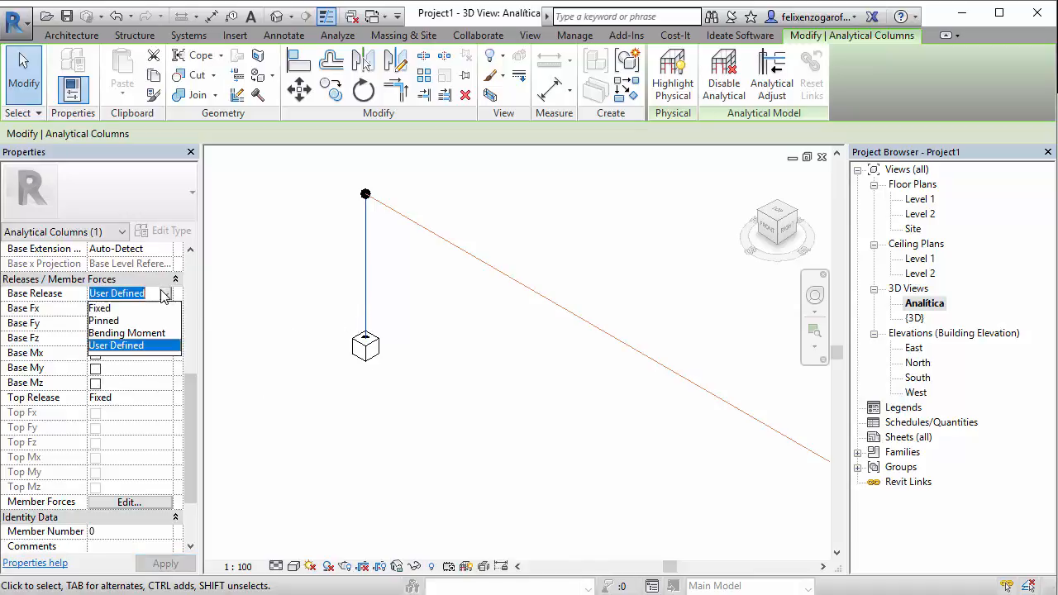
left_click(161, 307)
left_click(265, 300)
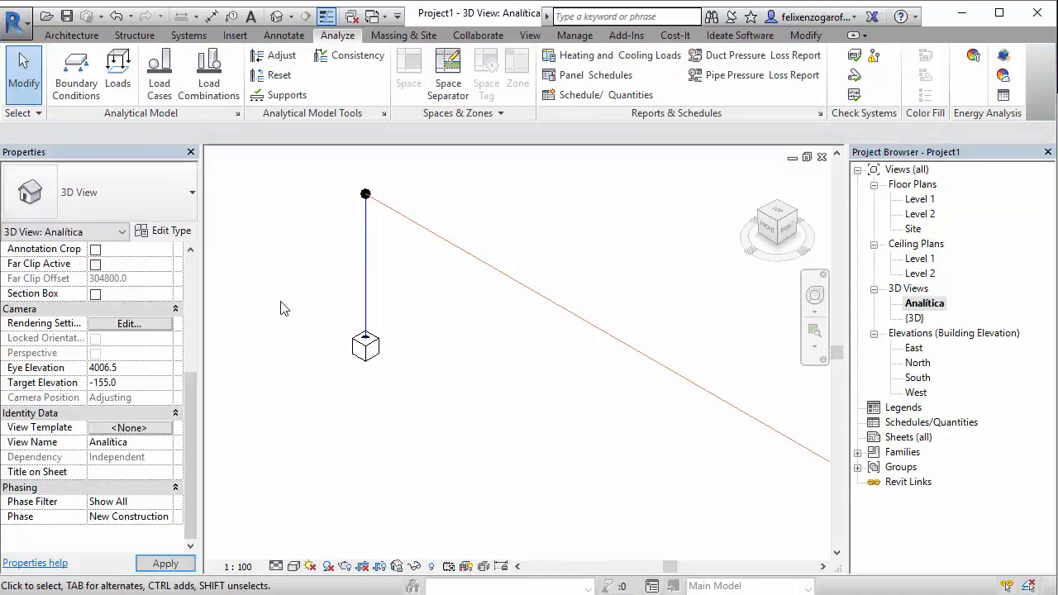
- Examine the releases of the analytical beam, the left analytical column and the boundary condition settings at that column's base
left_click(386, 209)
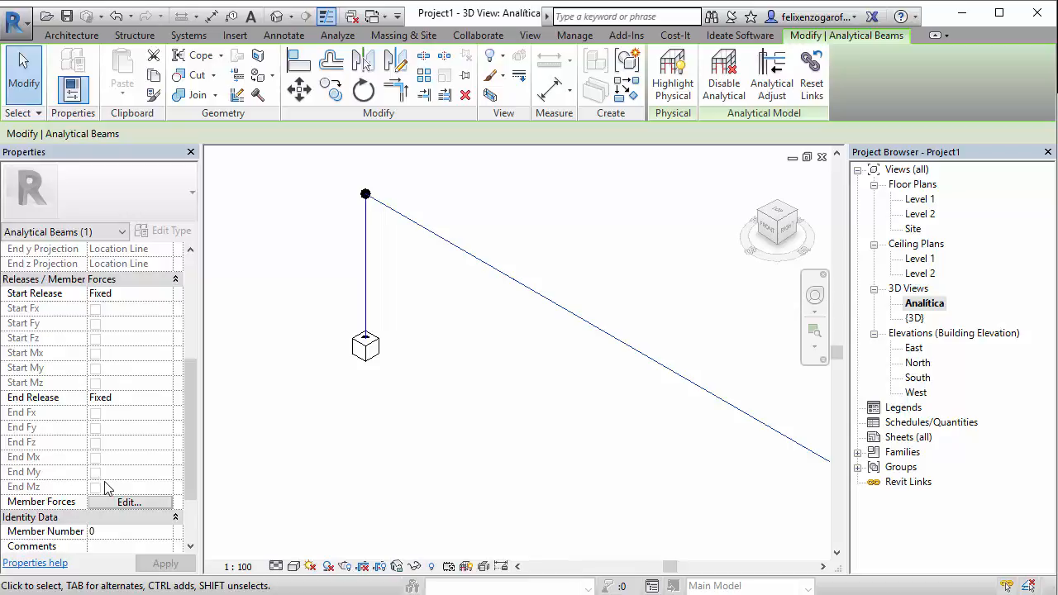
left_click(358, 352)
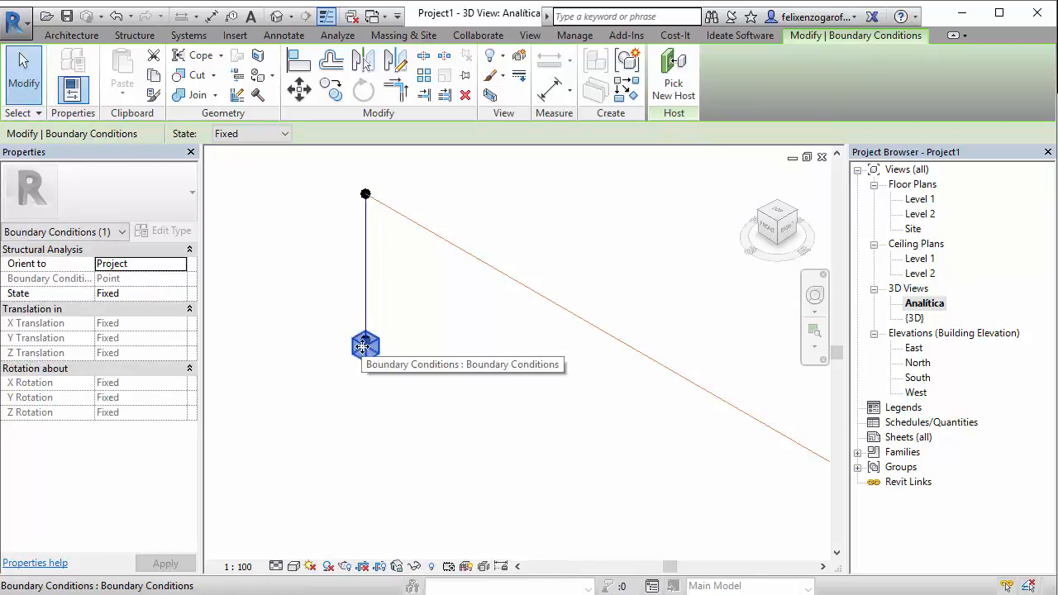
left_click(413, 267)
scroll(414, 272, "down", 1)
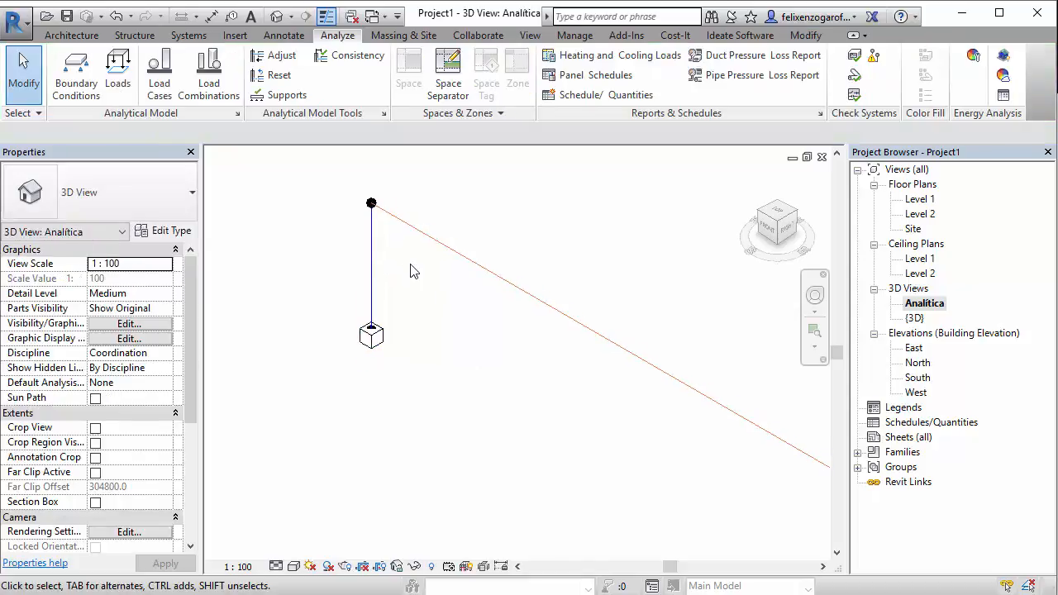
scroll(413, 271, "down", 2)
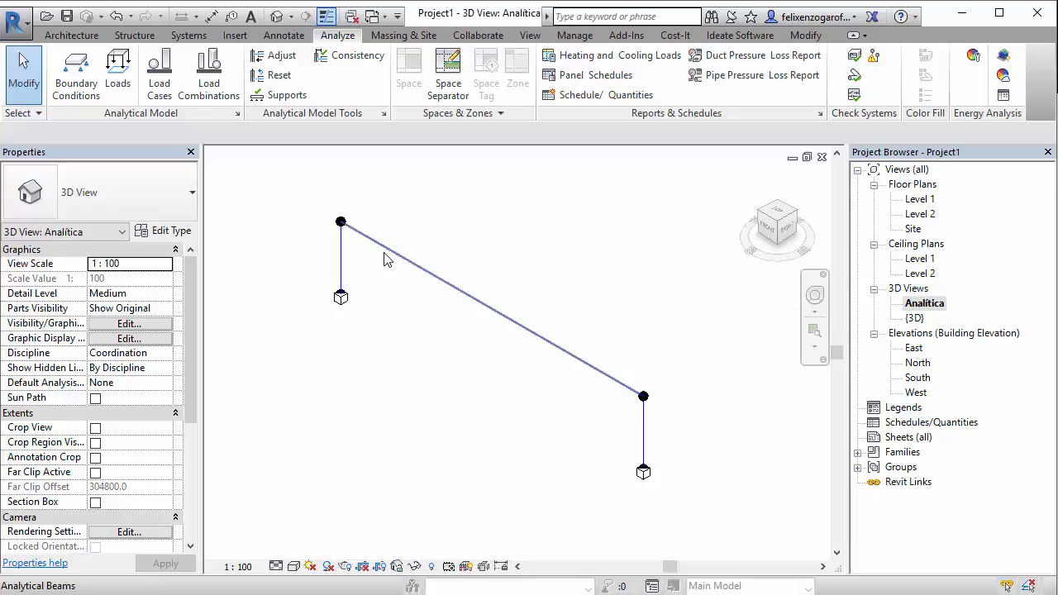
left_click(386, 259)
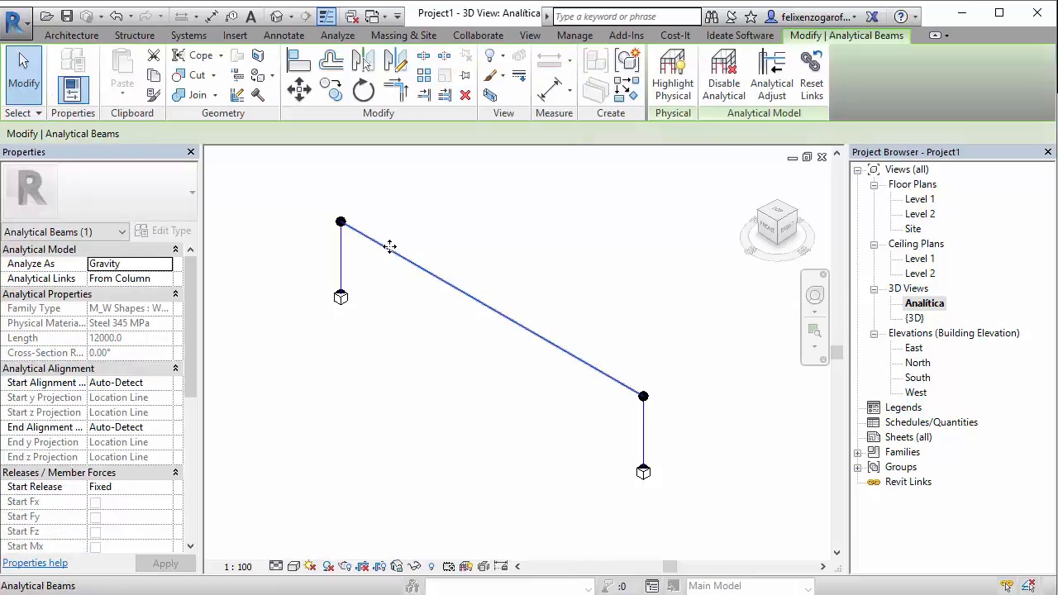
left_click_drag(192, 290, 192, 398)
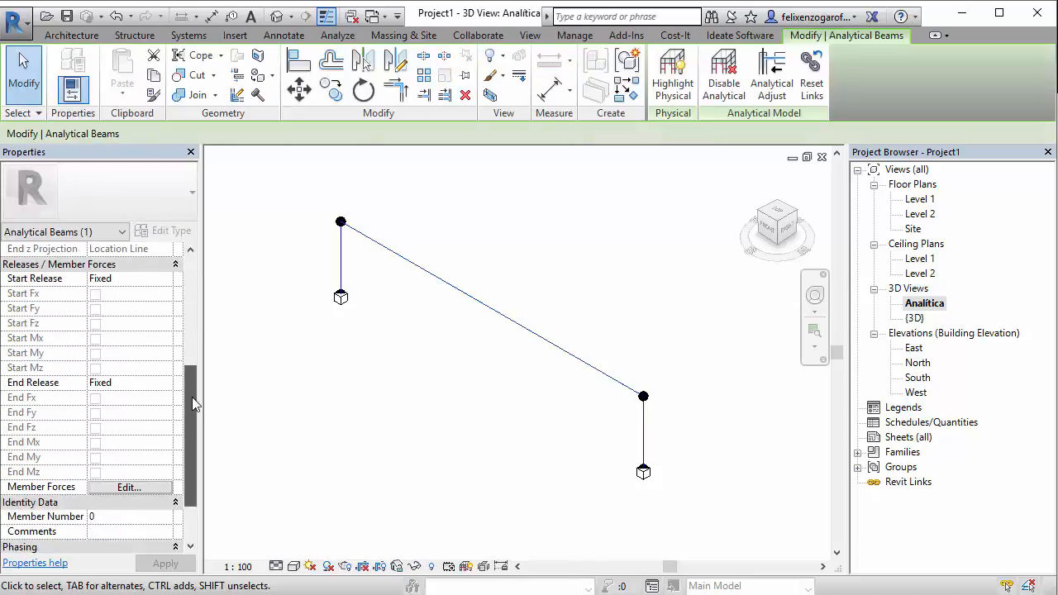
left_click(340, 306)
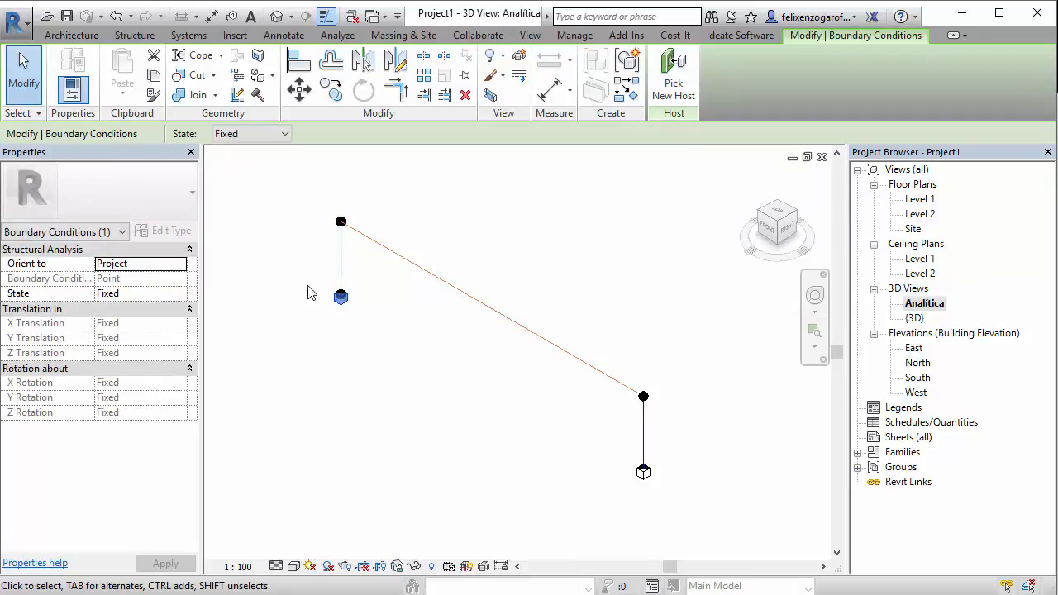
left_click(379, 381)
left_click(341, 256)
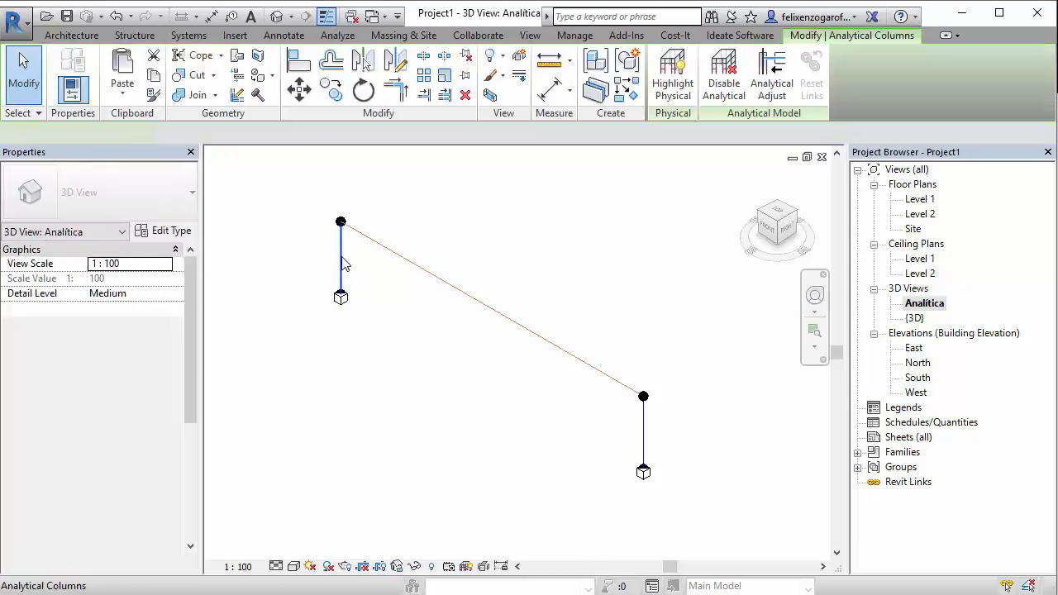
left_click(380, 285)
left_click(341, 297)
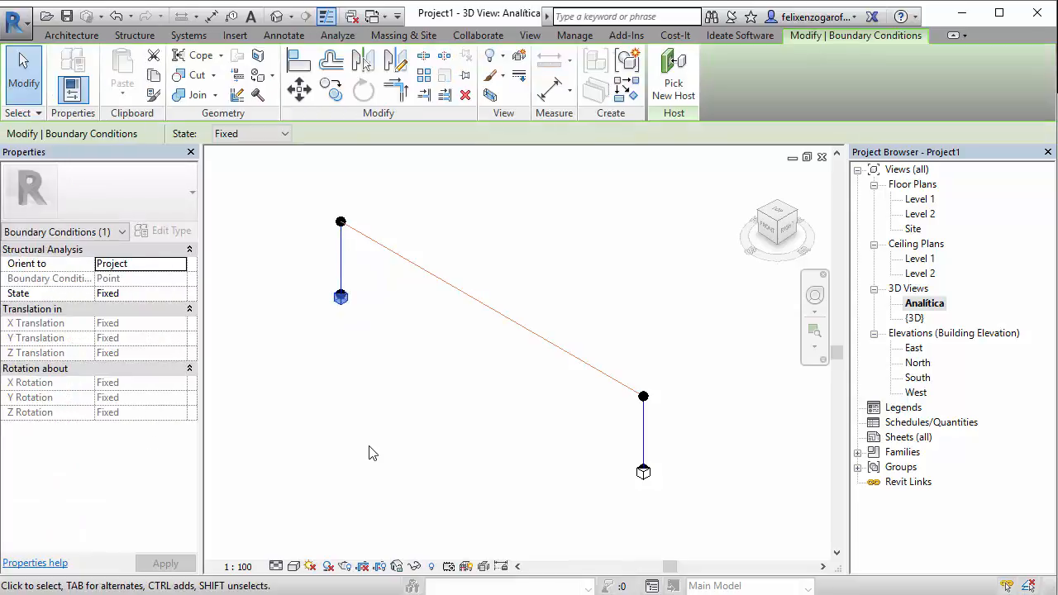